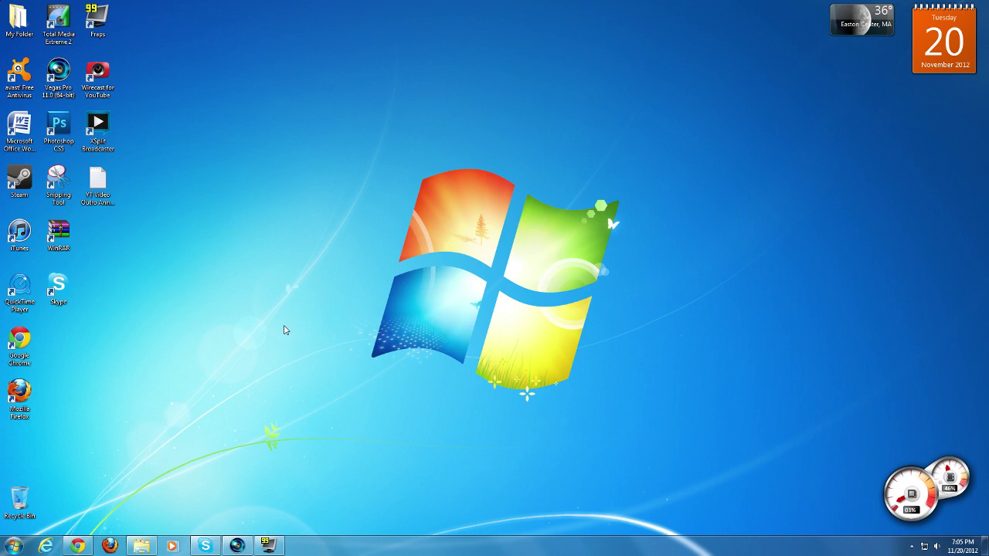
Launch Total Media Extreme 2, open its Capture Module and close the launcher window.
{"action": "double_click", "coordinate": [66, 30]}
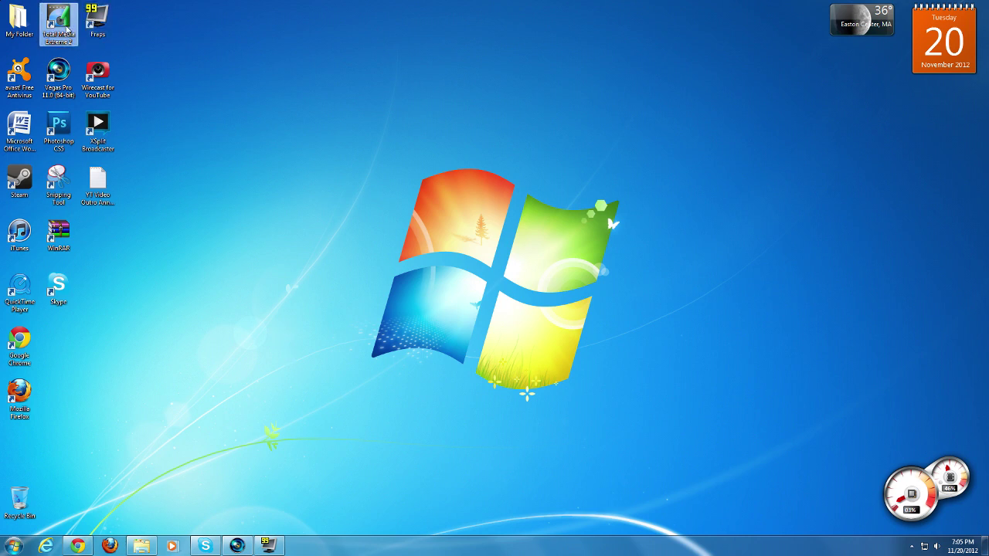
{"action": "left_click", "coordinate": [398, 164]}
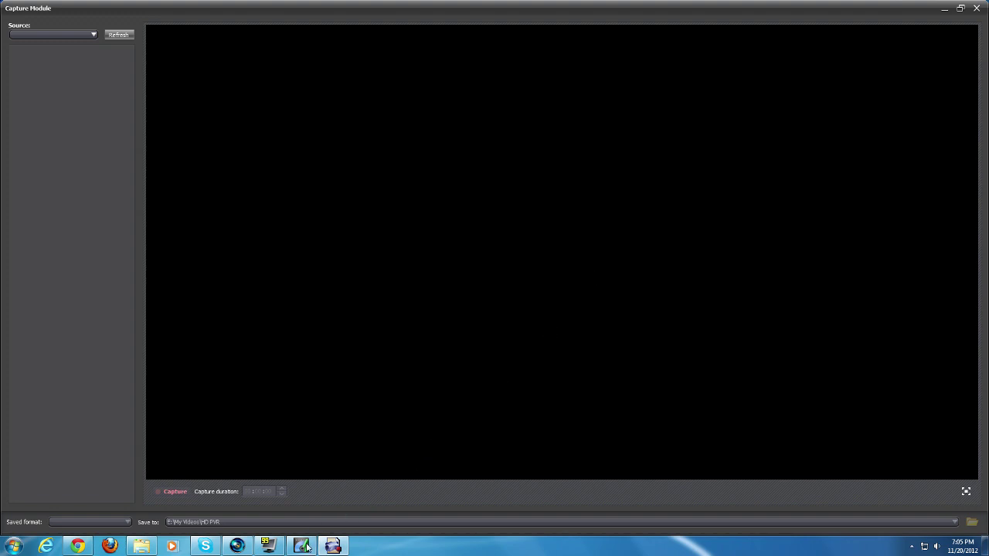
{"action": "right_click", "coordinate": [303, 546]}
{"action": "left_click", "coordinate": [305, 523]}
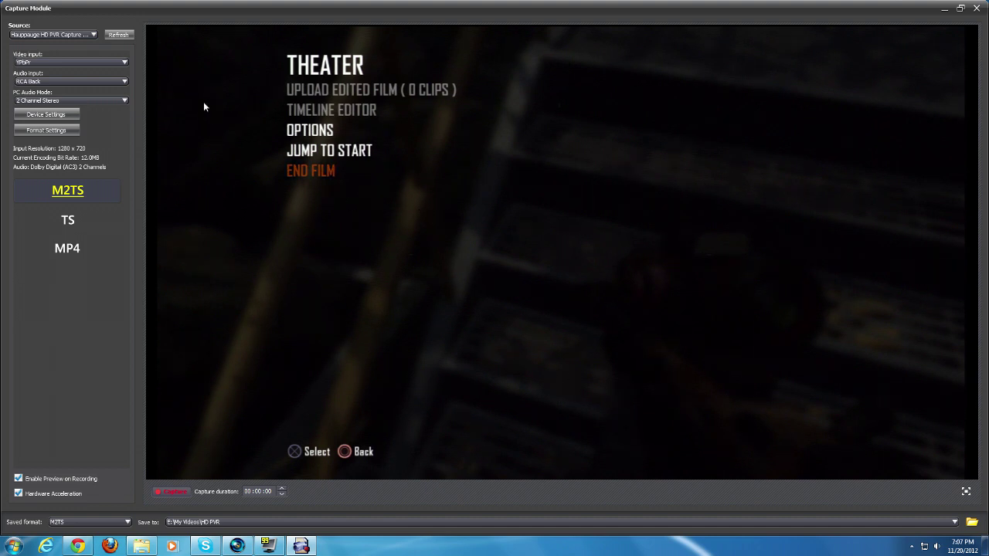
Select the Hauppauge HD PVR Capture Device as the source and check the video input options, keeping YPbPr.
{"action": "left_click", "coordinate": [78, 36]}
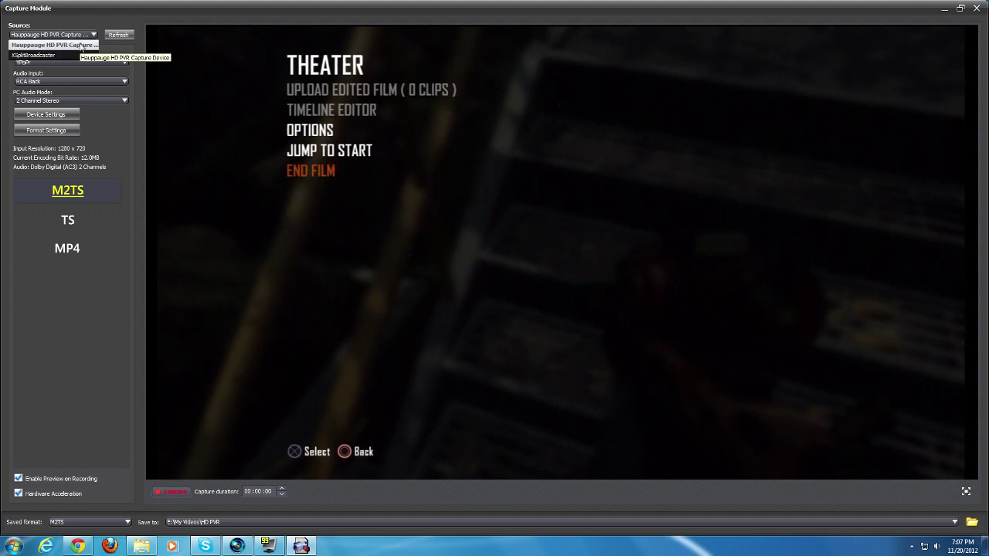
{"action": "left_click", "coordinate": [80, 46]}
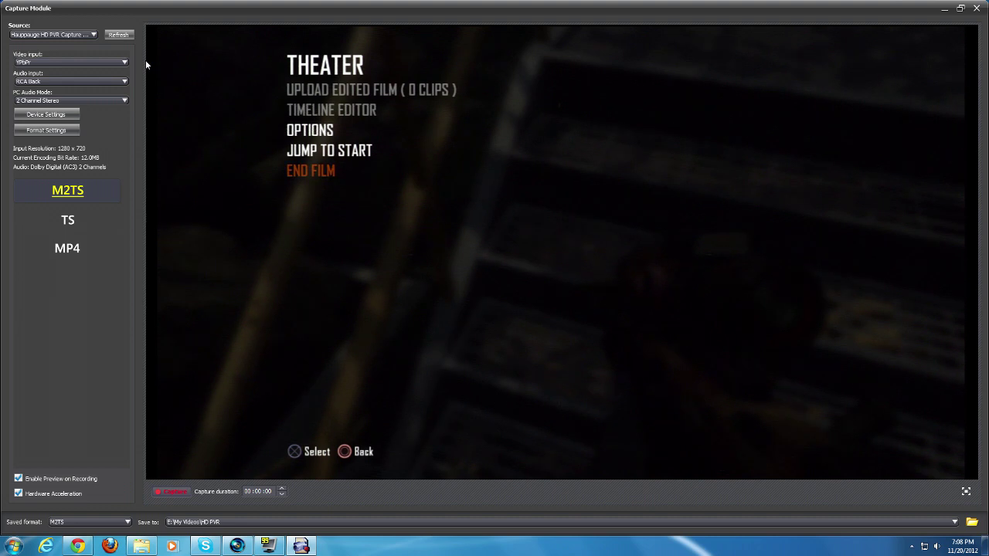
{"action": "left_click", "coordinate": [124, 62]}
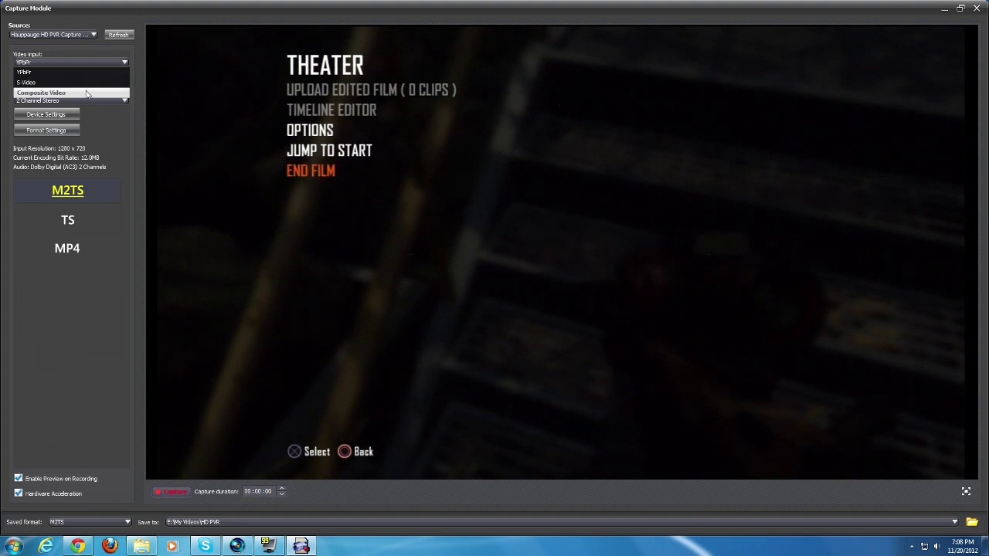
{"action": "left_click", "coordinate": [123, 61]}
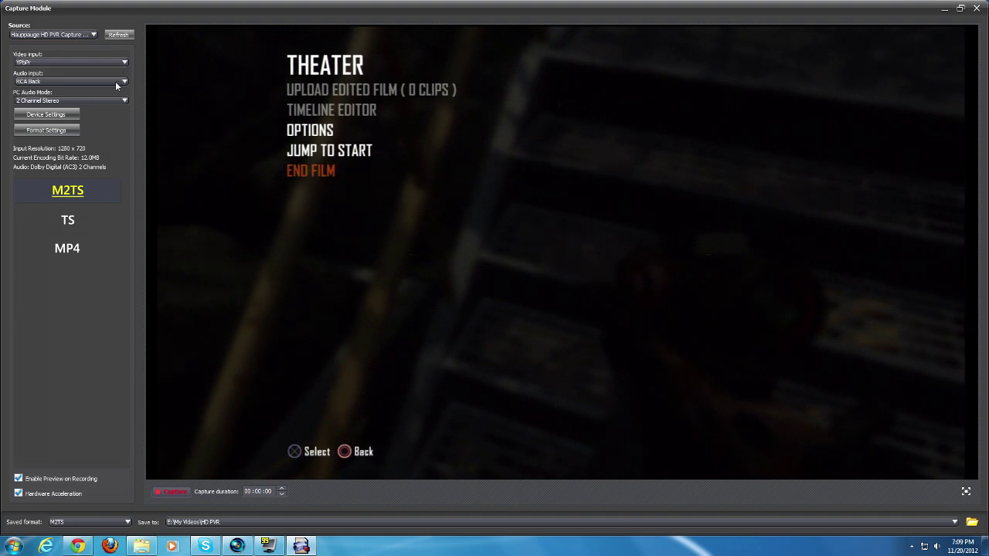
Set the audio input to RCA Back and the PC audio mode to 2 Channel Stereo.
{"action": "left_click", "coordinate": [98, 81]}
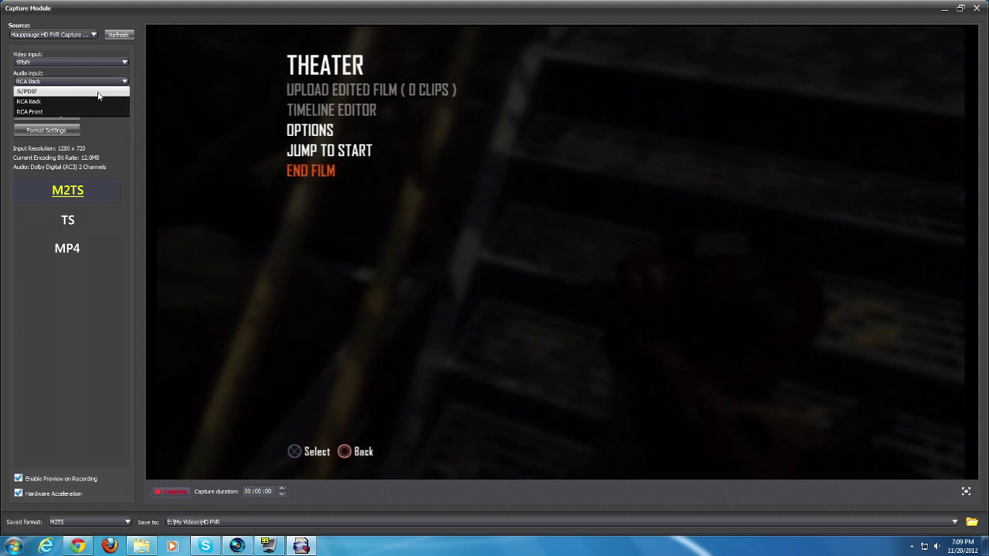
{"action": "left_click", "coordinate": [96, 103]}
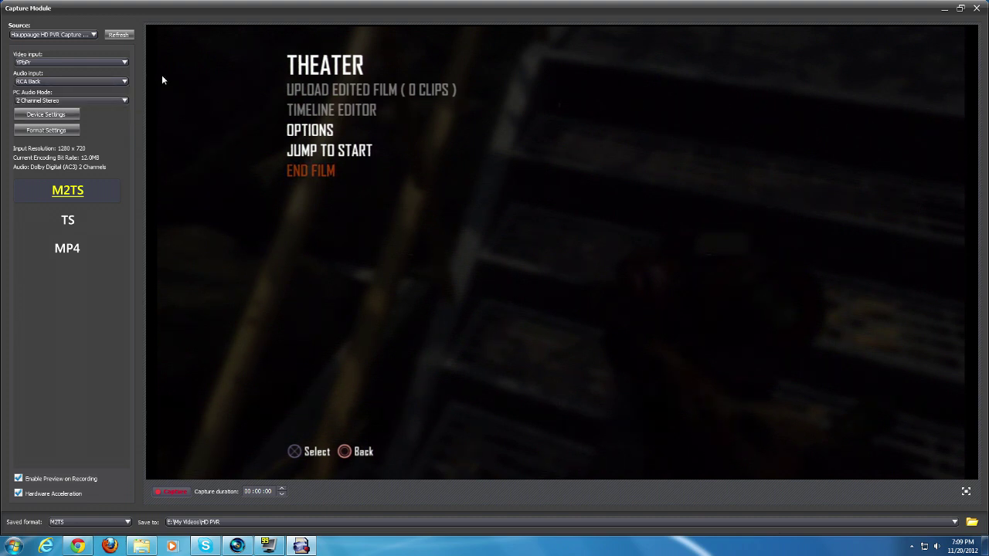
{"action": "left_click", "coordinate": [119, 101]}
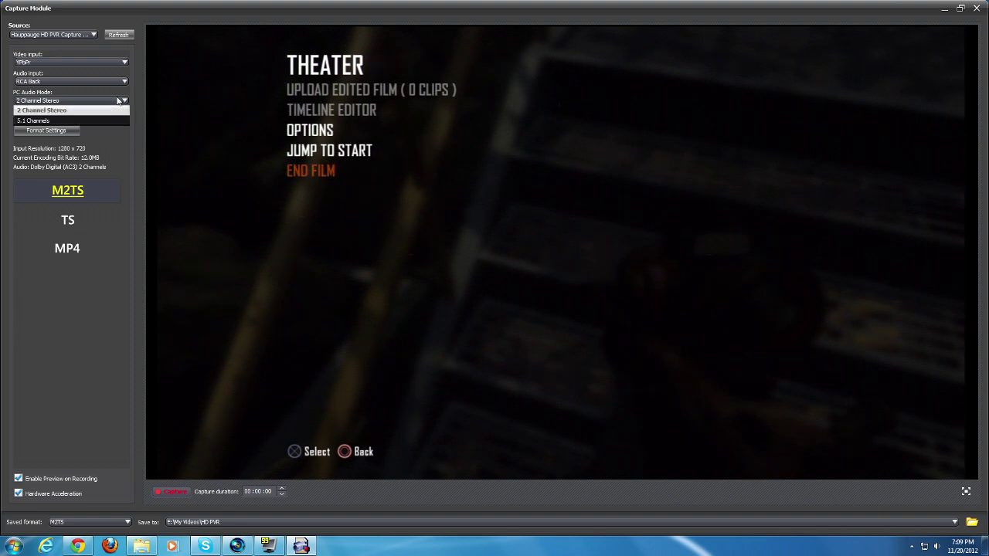
{"action": "left_click", "coordinate": [110, 112]}
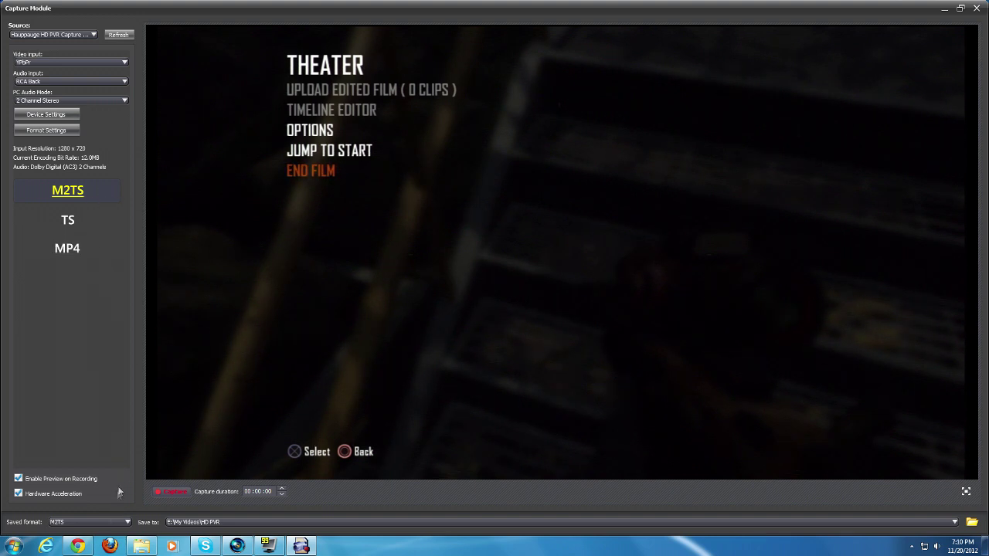
Check the available saved formats for the capture, keeping M2TS.
{"action": "left_click", "coordinate": [118, 523]}
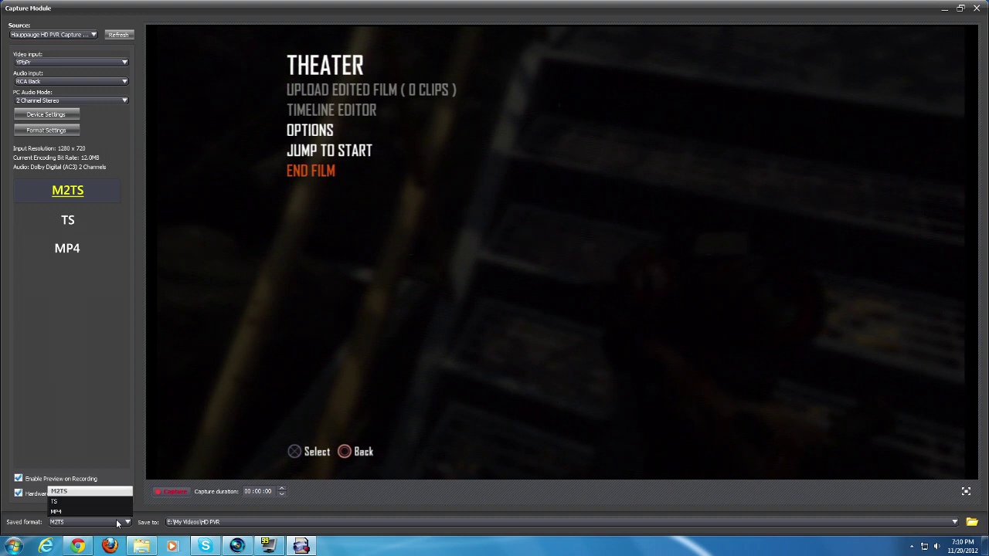
{"action": "left_click", "coordinate": [118, 523]}
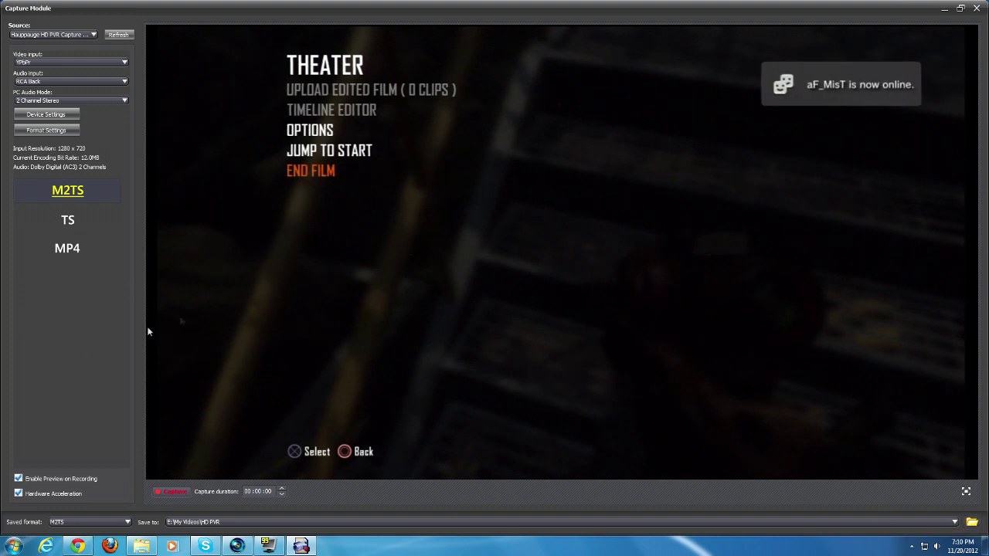
Examine the capture device settings, including the video decoder's video standard options, and close them without changes.
{"action": "left_click", "coordinate": [69, 115]}
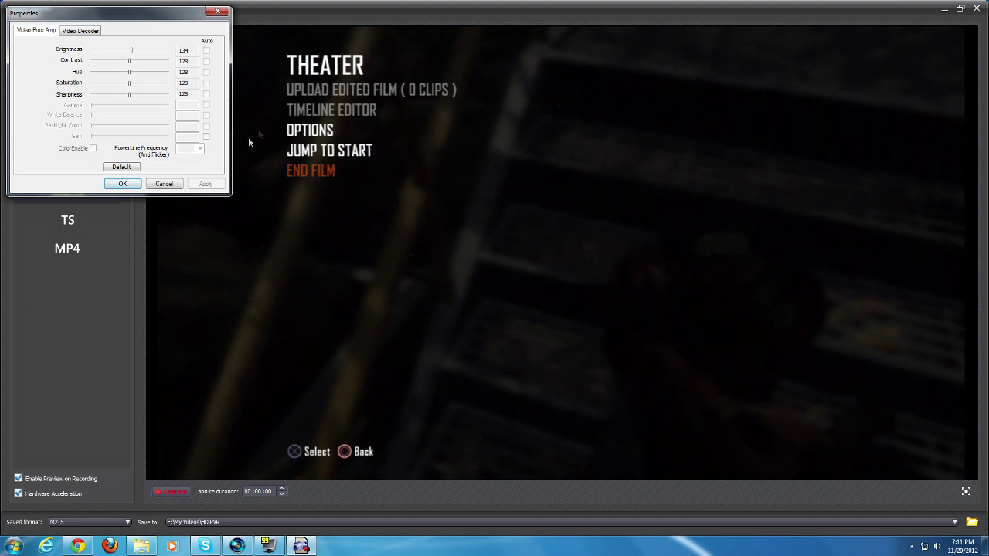
{"action": "left_click", "coordinate": [75, 34]}
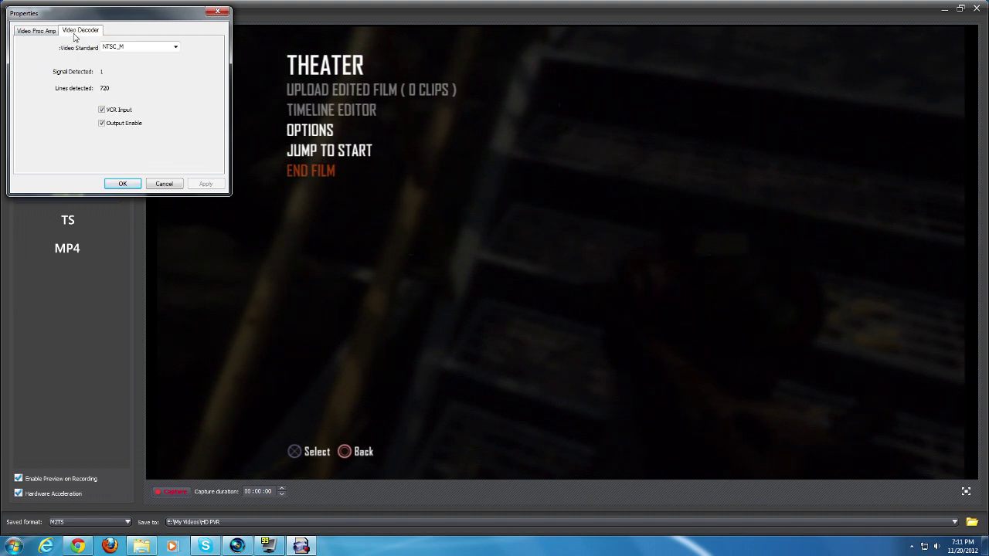
{"action": "left_click", "coordinate": [176, 47]}
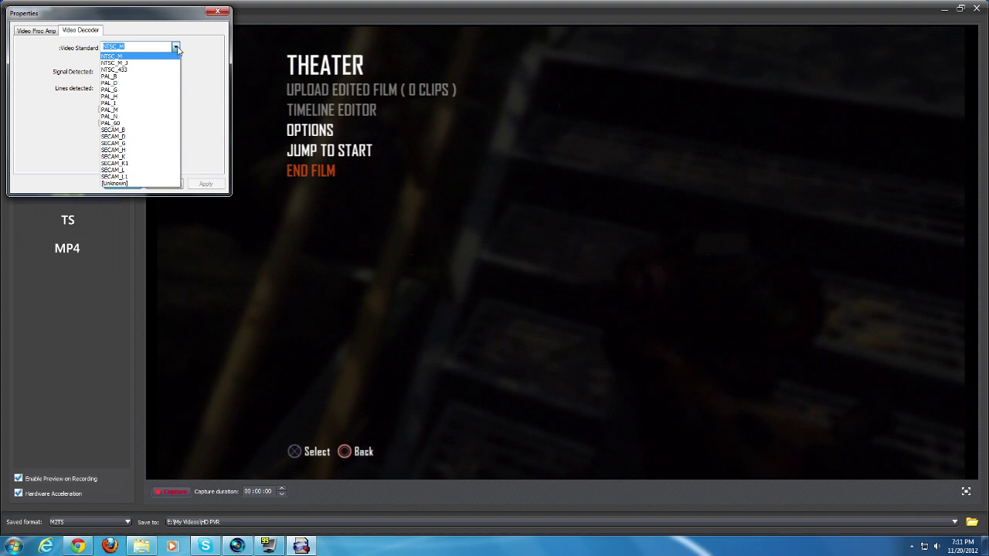
{"action": "left_click", "coordinate": [176, 47]}
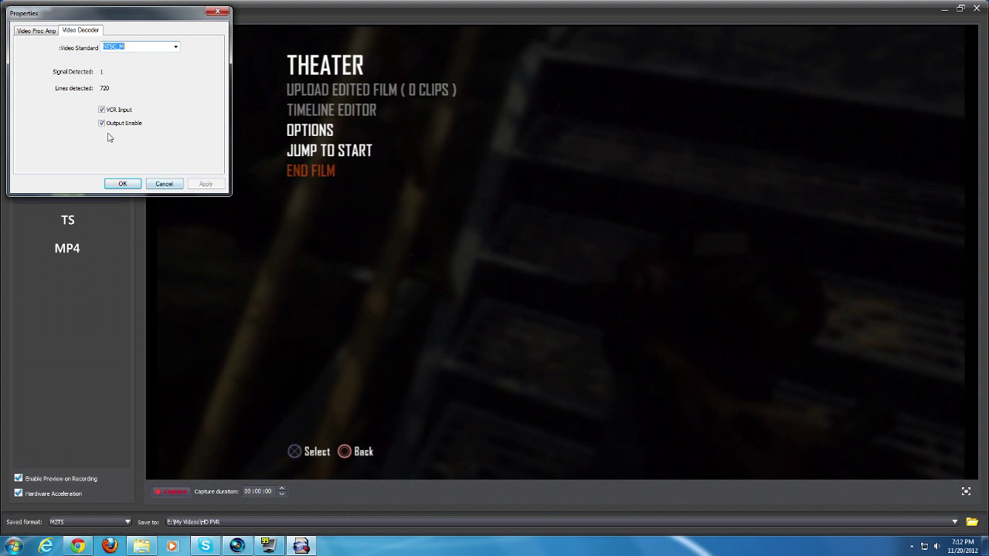
{"action": "left_click", "coordinate": [168, 184]}
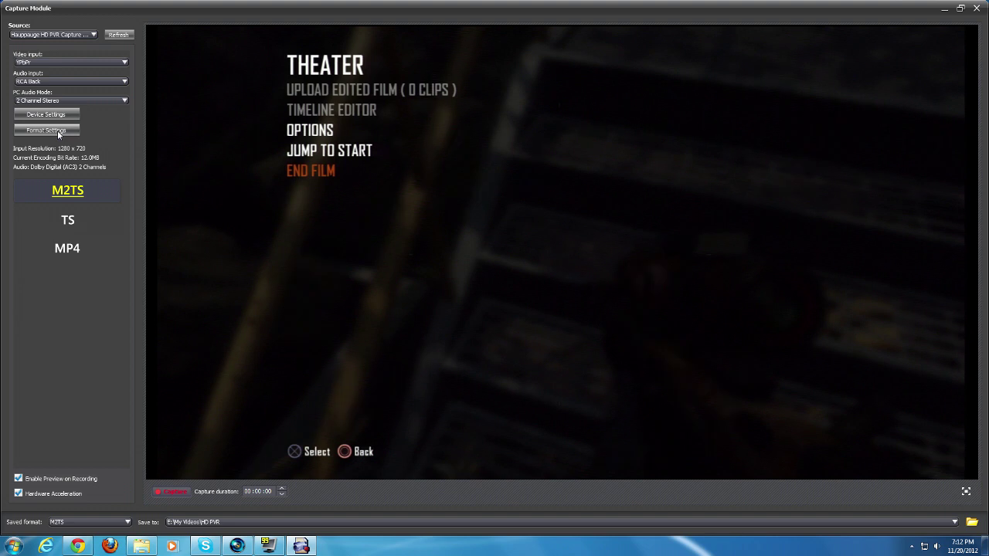
Examine the Hauppauge H264 encoder's format settings and bitrate modes, and close them without changes.
{"action": "left_click", "coordinate": [57, 130]}
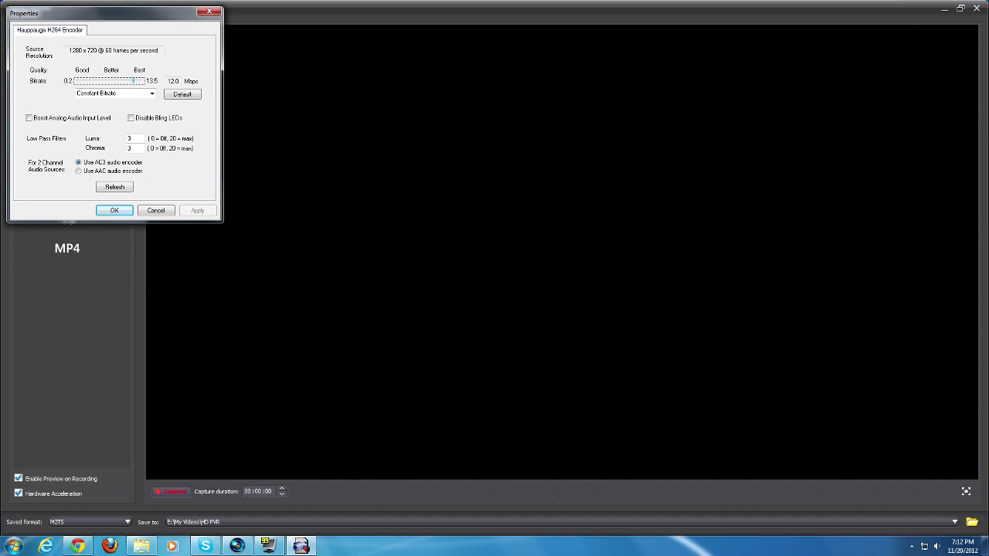
{"action": "left_click", "coordinate": [152, 93]}
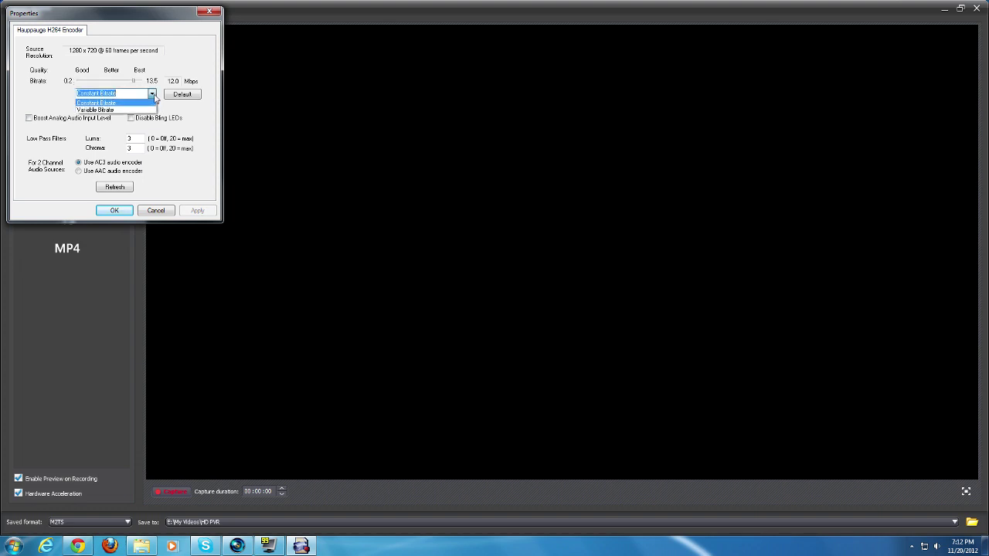
{"action": "left_click", "coordinate": [154, 96]}
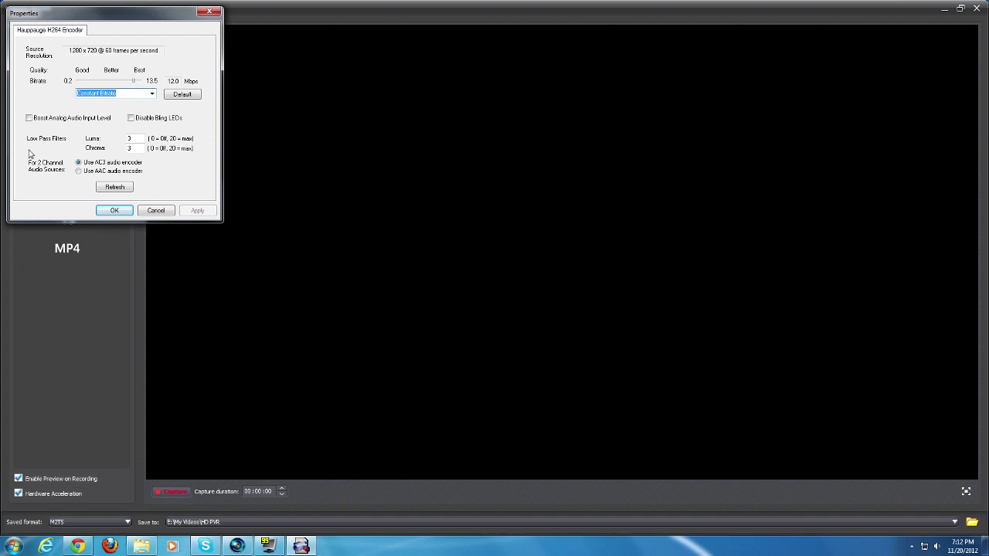
{"action": "left_click", "coordinate": [156, 211]}
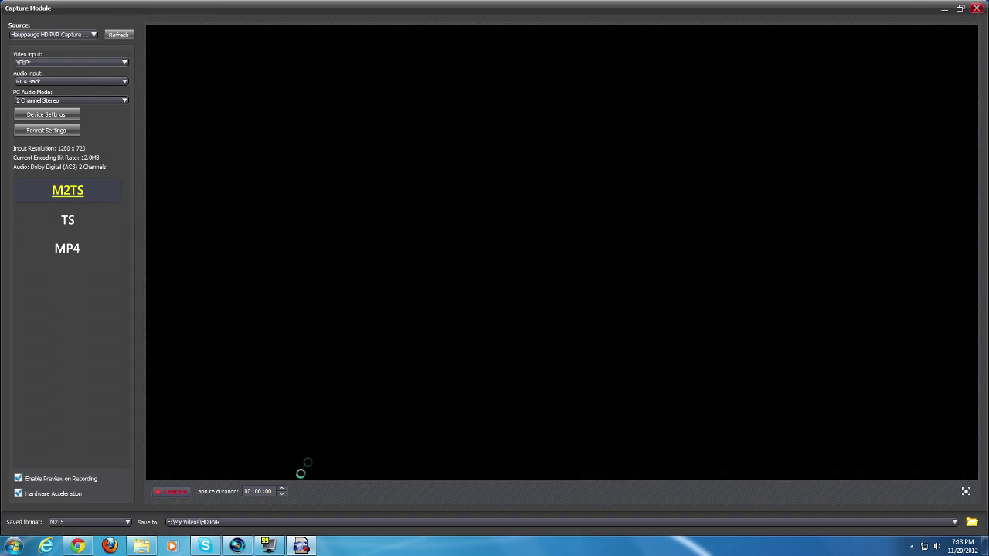
Switch to Vegas Pro 11.0 and close the untitled project without saving its changes.
{"action": "left_click", "coordinate": [240, 546]}
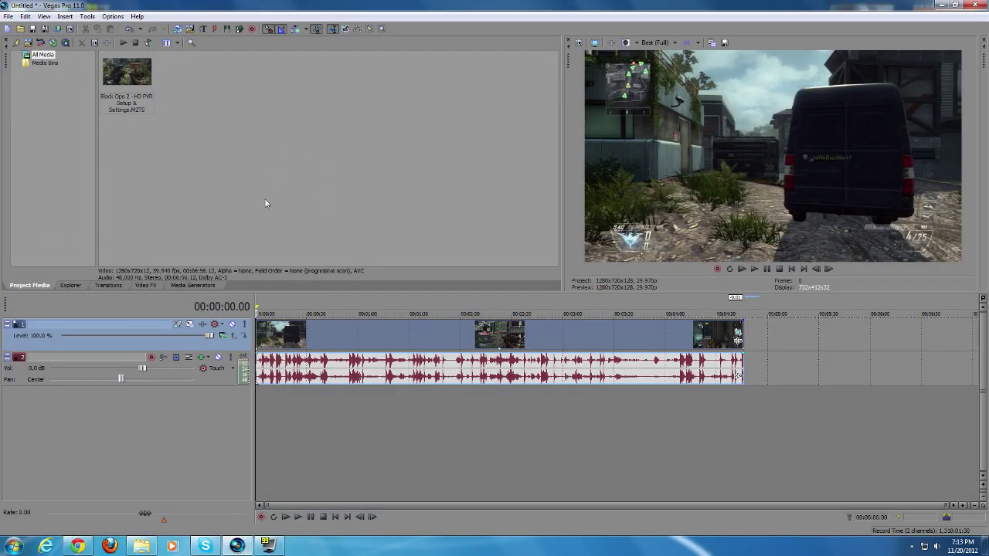
{"action": "left_click", "coordinate": [8, 16]}
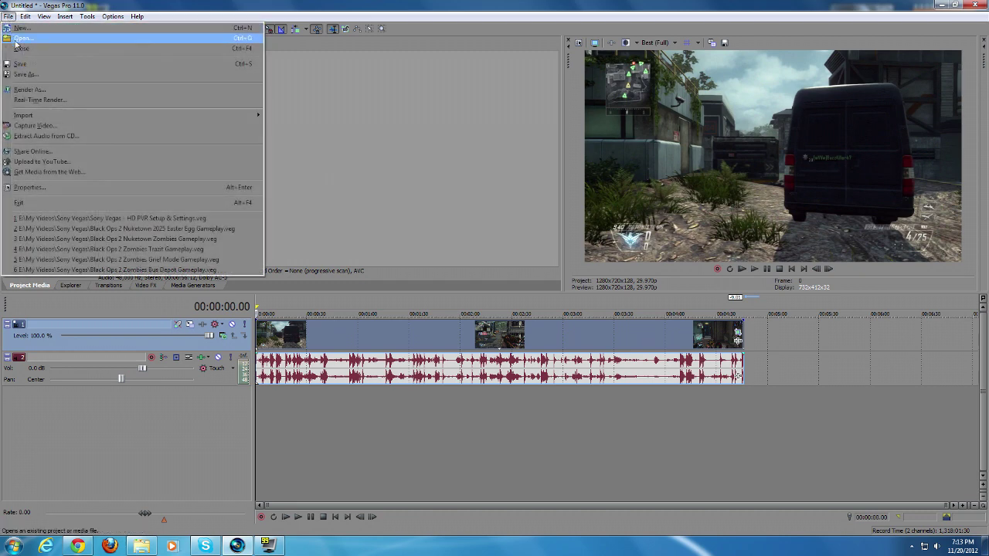
{"action": "left_click", "coordinate": [22, 49]}
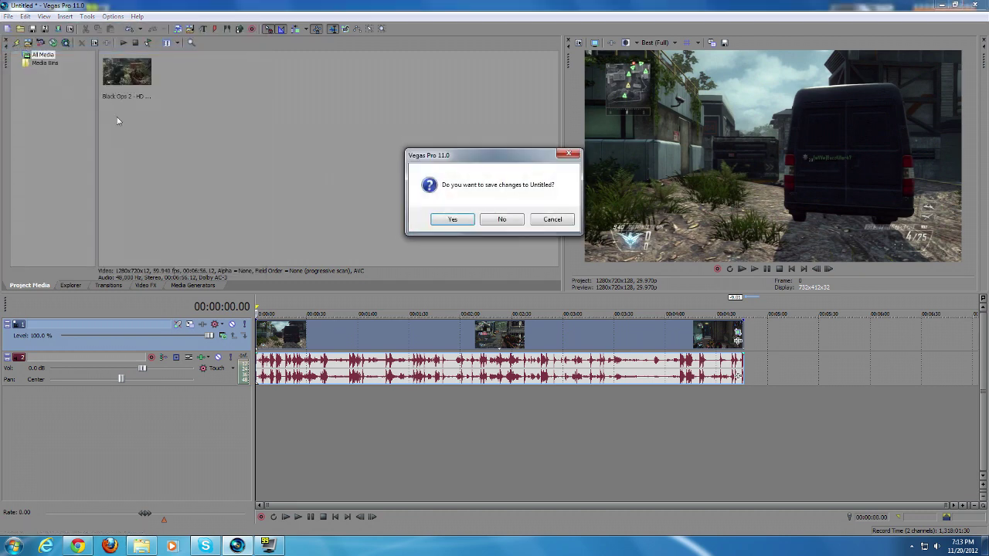
{"action": "left_click", "coordinate": [510, 222]}
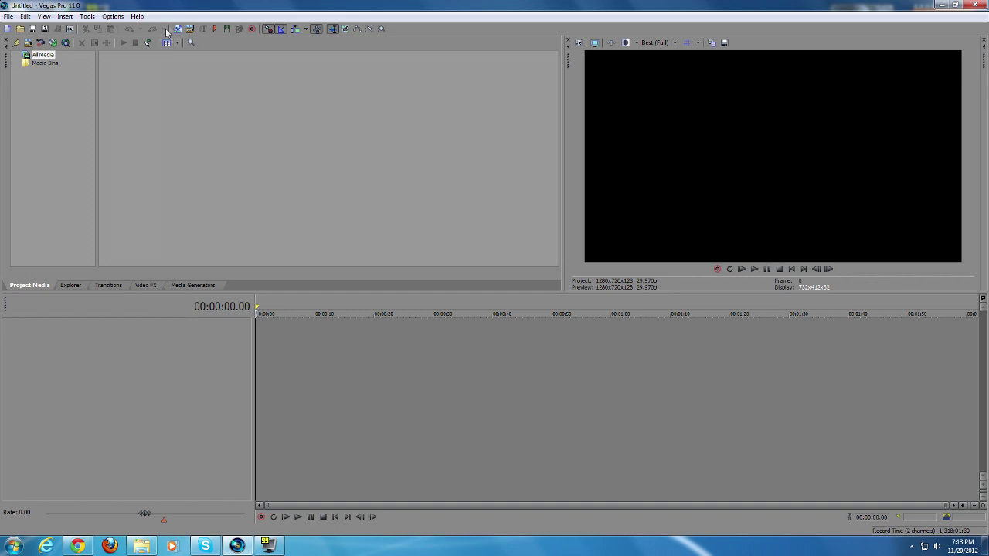
Import the video "Black Ops 2 - HD PVR Setup & Settings" from the HD PVR folder in the Videos library.
{"action": "left_click", "coordinate": [191, 29]}
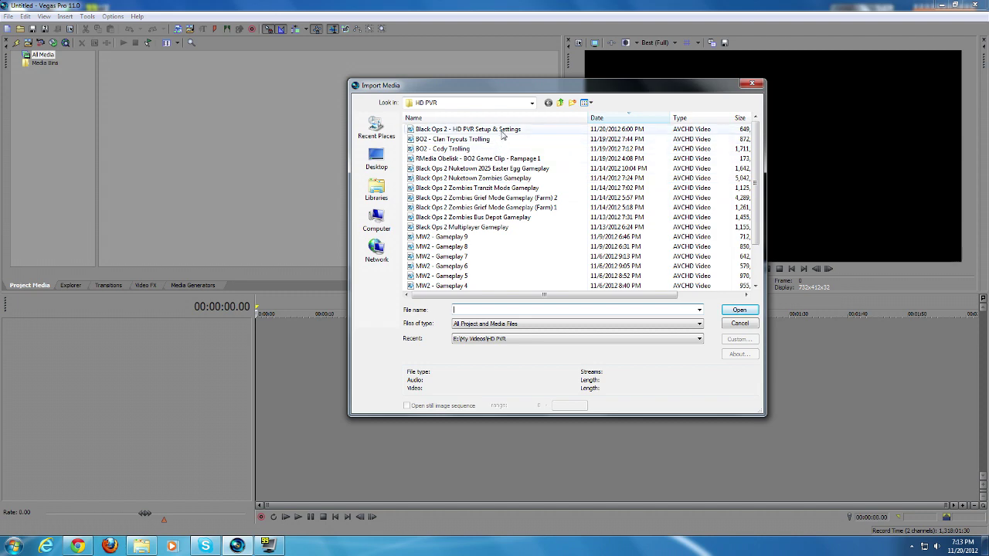
{"action": "left_click", "coordinate": [376, 189]}
{"action": "double_click", "coordinate": [491, 163]}
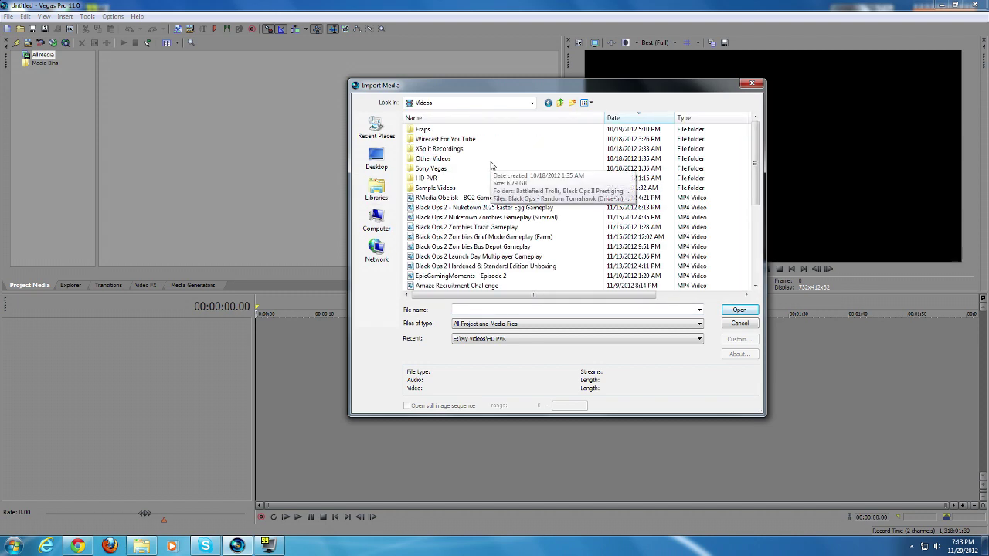
{"action": "double_click", "coordinate": [457, 179]}
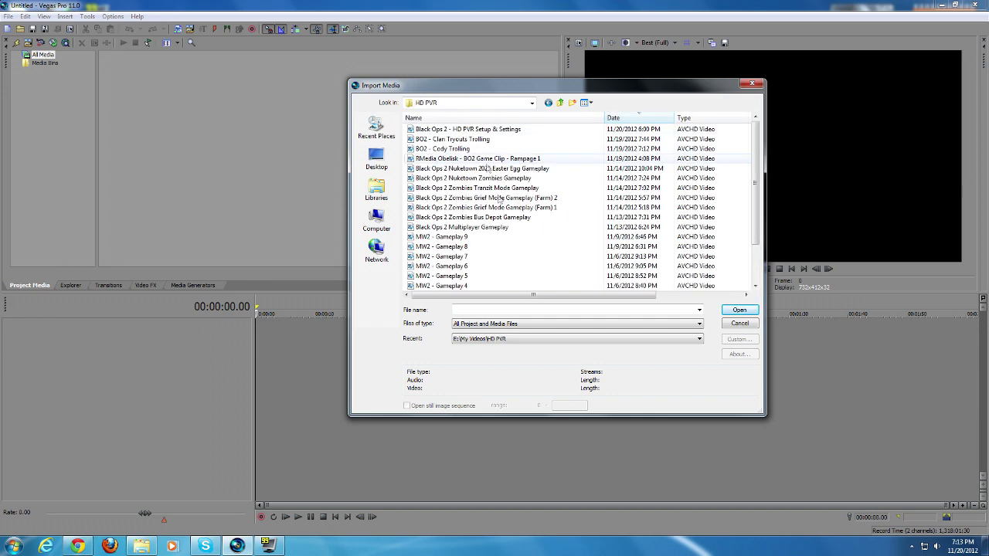
{"action": "double_click", "coordinate": [537, 131]}
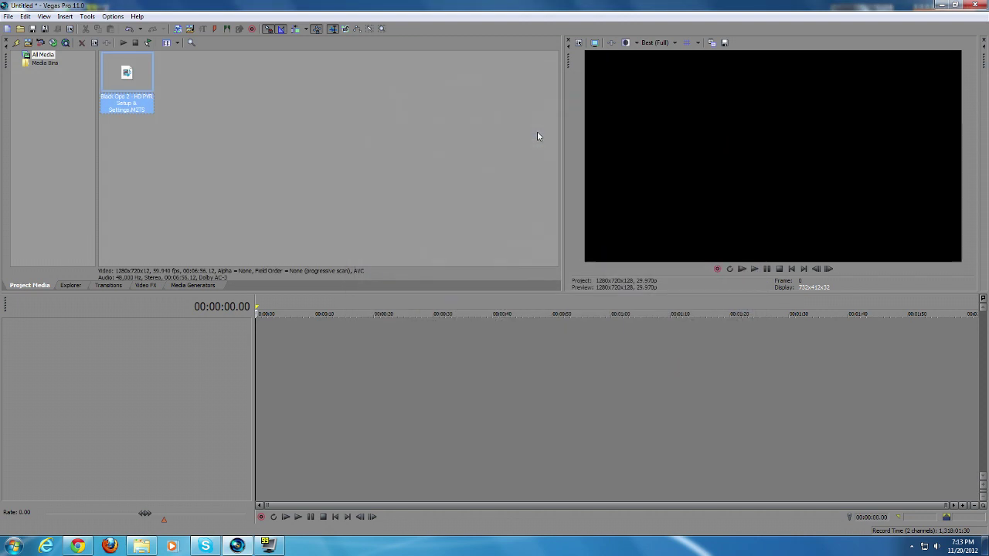
{"action": "left_click", "coordinate": [322, 173]}
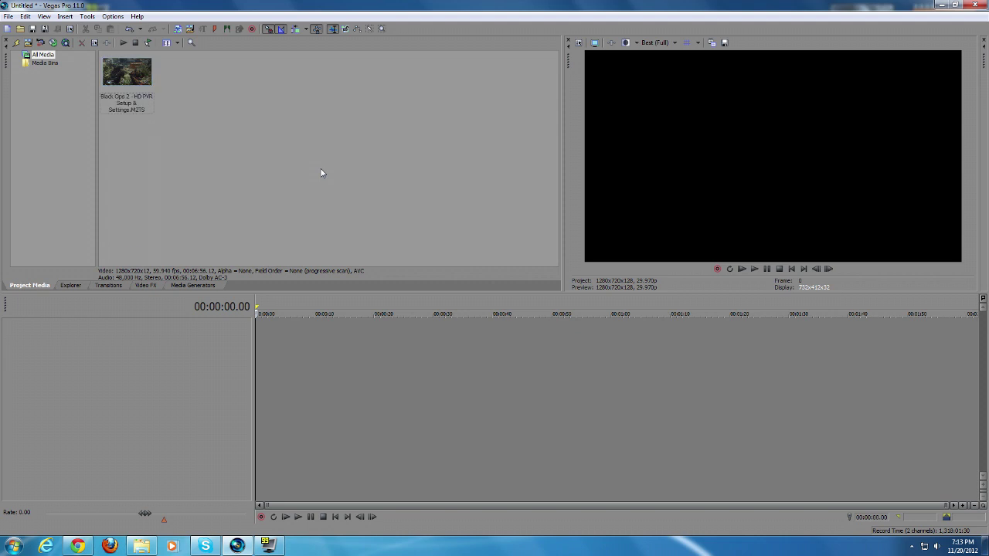
Place the imported gameplay clip at the start of the empty timeline.
{"action": "left_click_drag", "start_coordinate": [141, 80], "coordinate": [187, 185]}
{"action": "left_click_drag", "start_coordinate": [281, 350], "coordinate": [255, 340]}
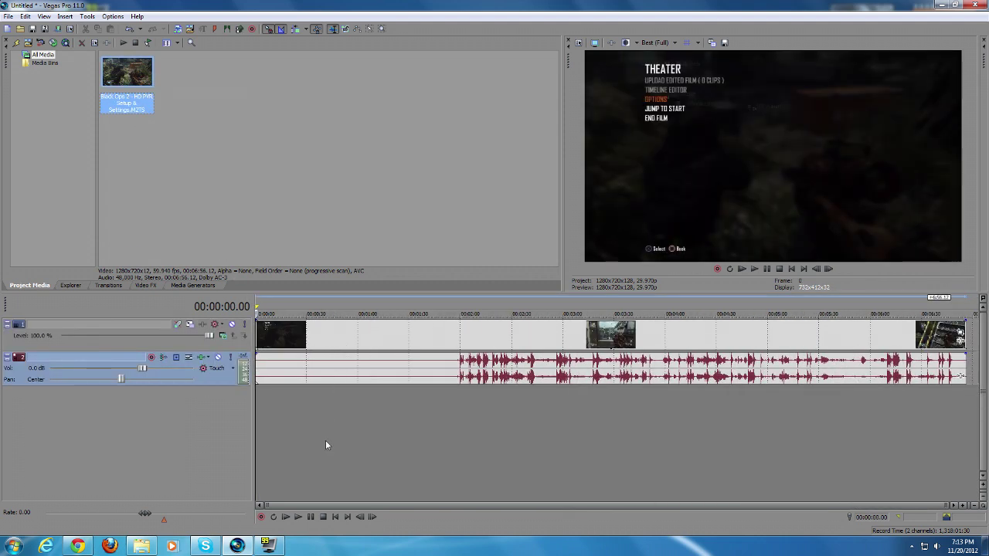
Trim about two minutes off the clip's beginning and about 9 seconds off its end, with the clip moved to the timeline start.
{"action": "left_click_drag", "start_coordinate": [258, 334], "coordinate": [466, 338]}
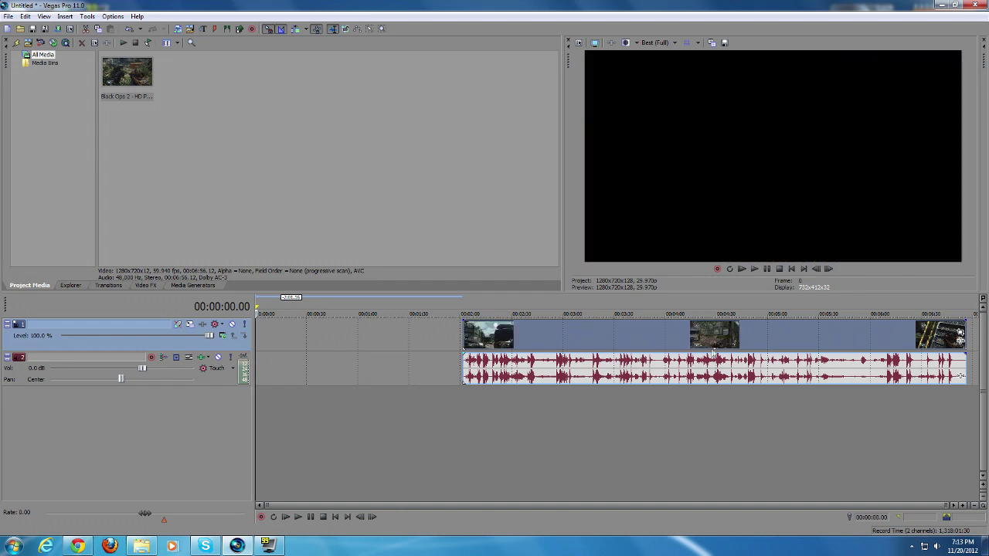
{"action": "left_click_drag", "start_coordinate": [728, 345], "coordinate": [522, 345]}
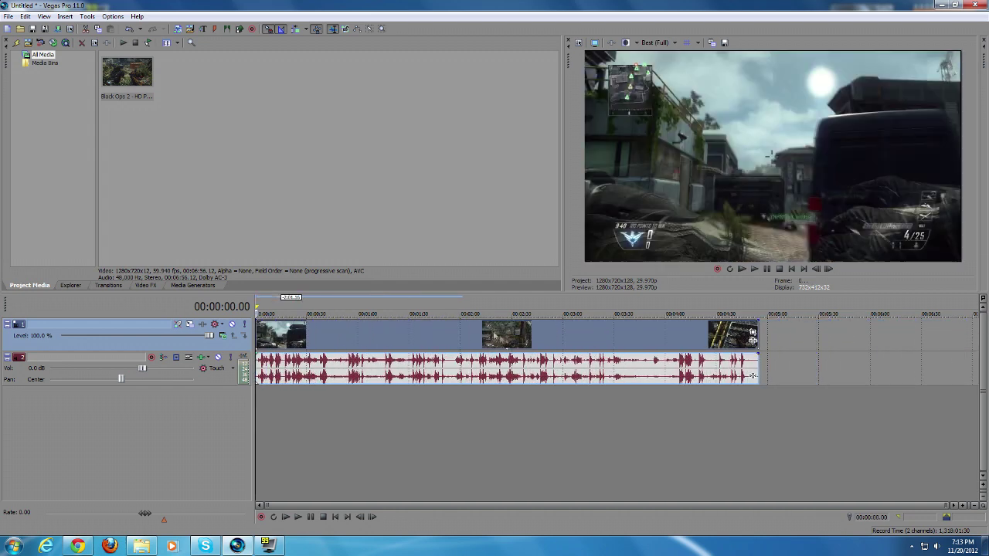
{"action": "left_click_drag", "start_coordinate": [757, 336], "coordinate": [738, 335]}
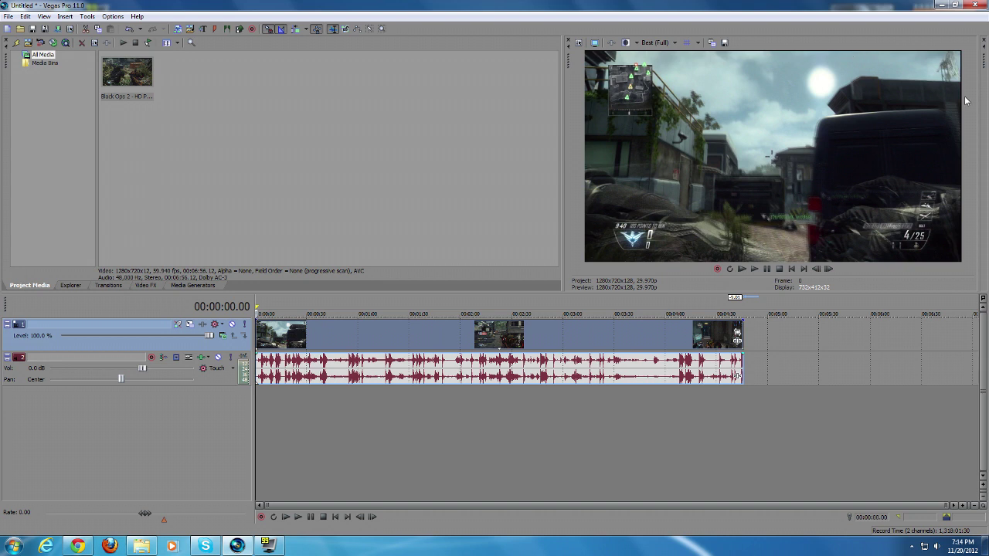
Apply the HD PVR pan/crop preset to the gameplay clip's video to crop its edges slightly.
{"action": "left_click", "coordinate": [738, 334]}
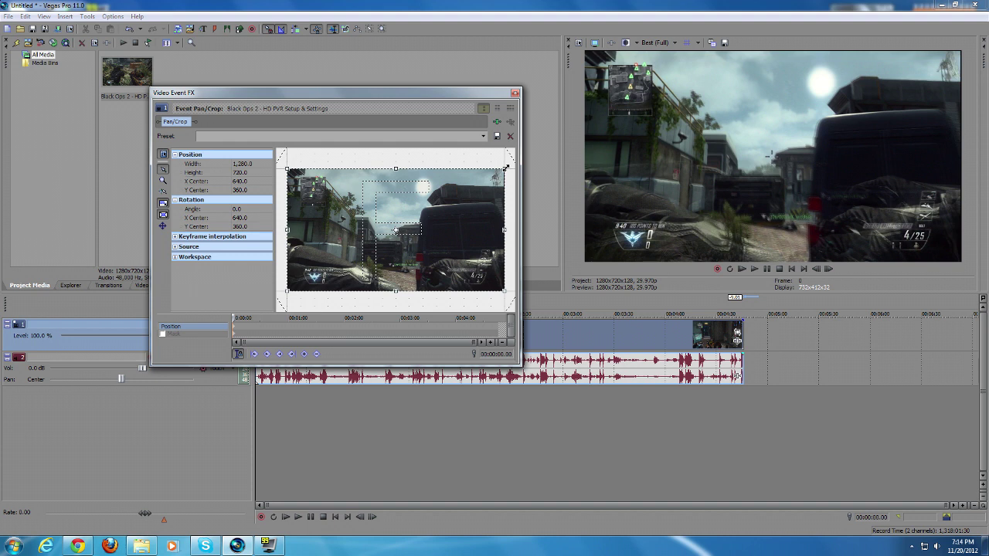
{"action": "left_click_drag", "start_coordinate": [505, 166], "coordinate": [504, 168]}
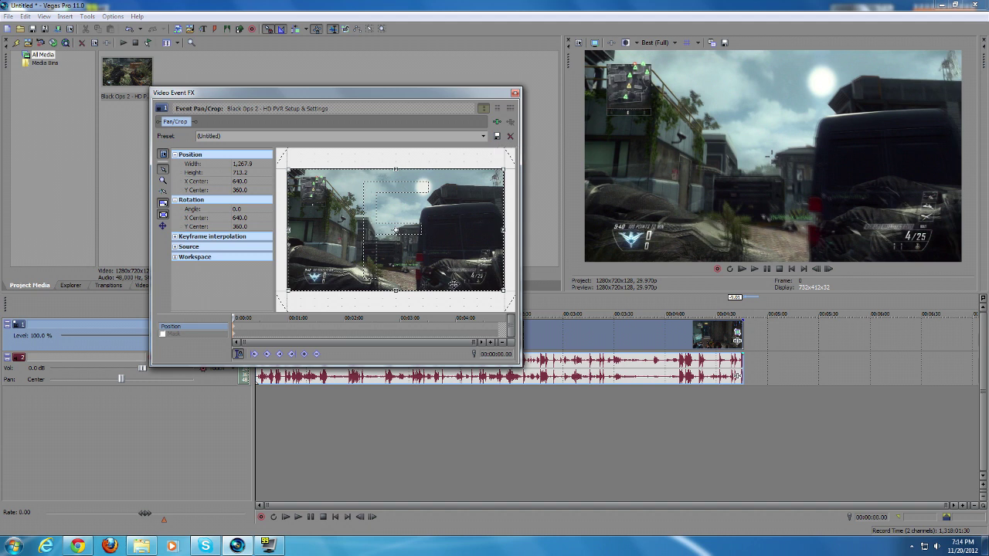
{"action": "left_click", "coordinate": [482, 136]}
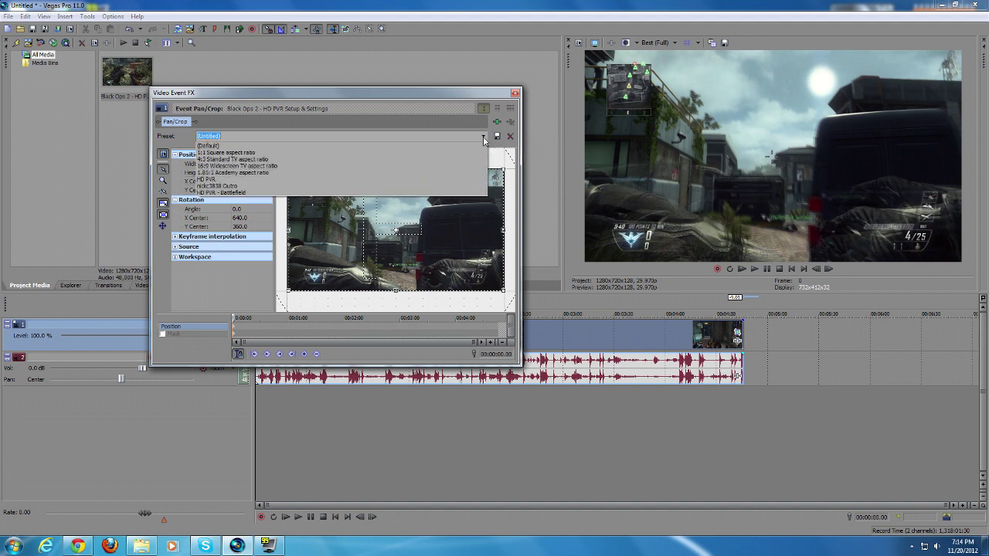
{"action": "left_click", "coordinate": [473, 194]}
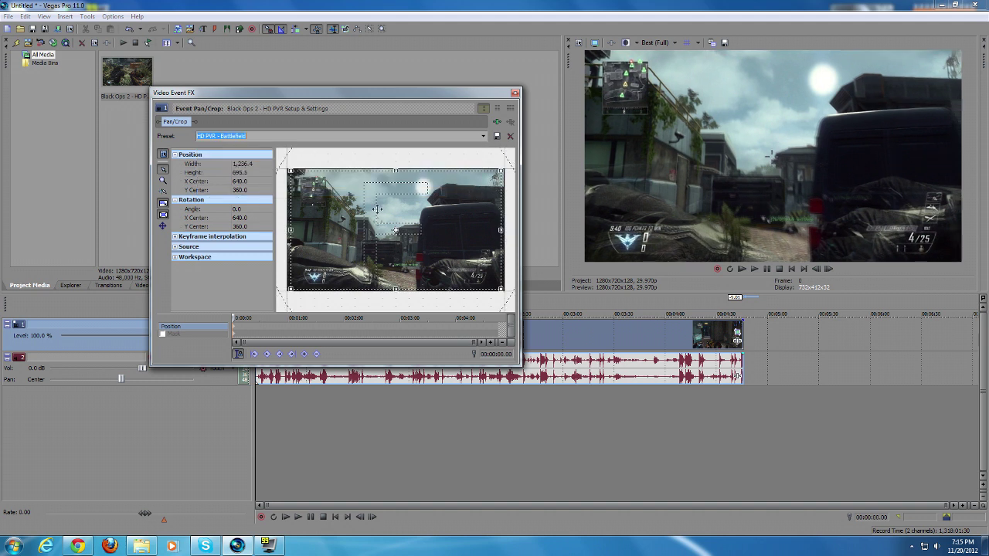
{"action": "left_click", "coordinate": [483, 136]}
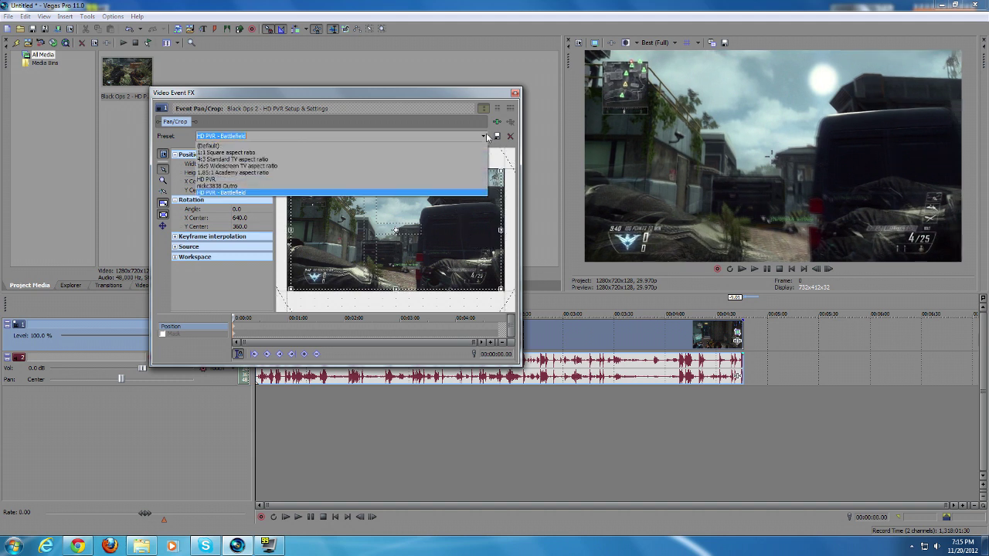
{"action": "left_click", "coordinate": [472, 180]}
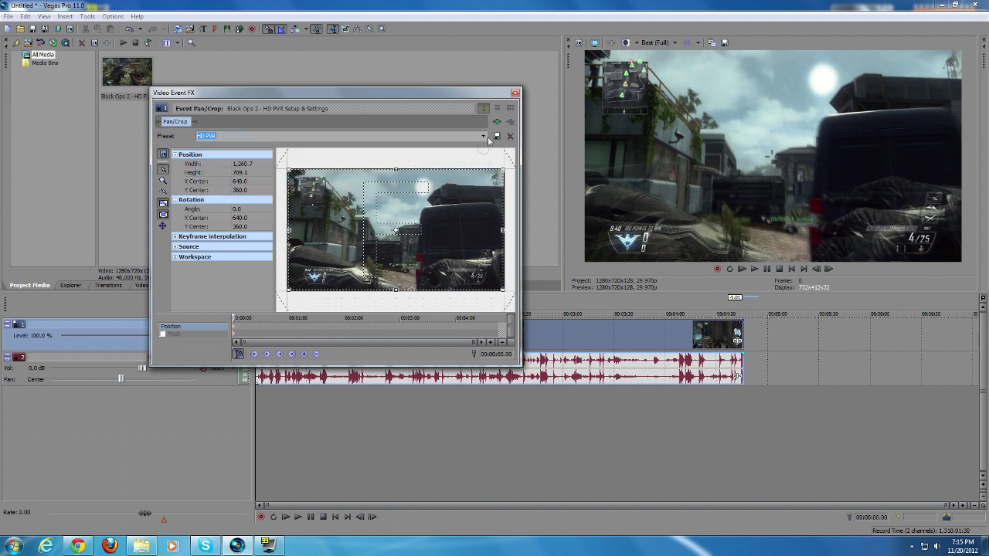
{"action": "left_click", "coordinate": [515, 94]}
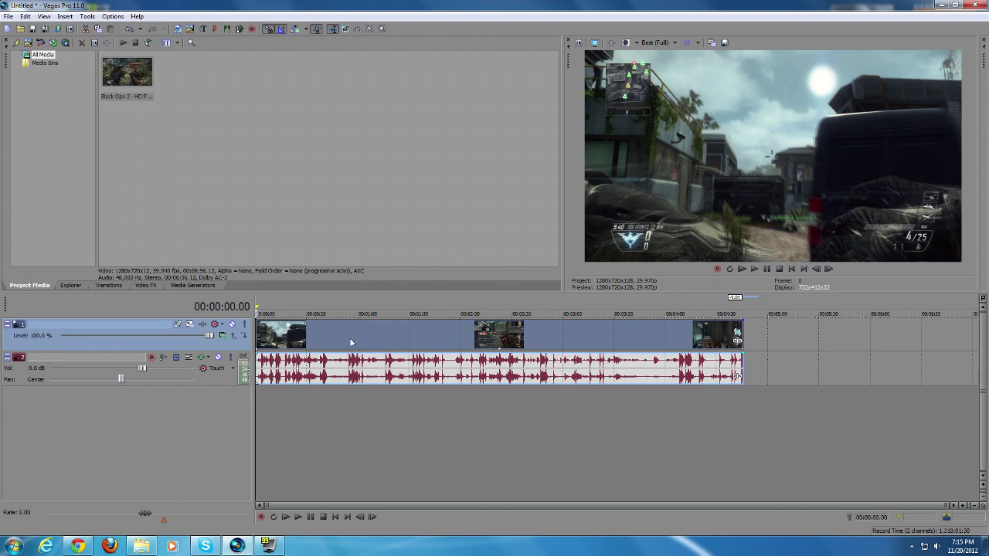
{"action": "left_click", "coordinate": [346, 155]}
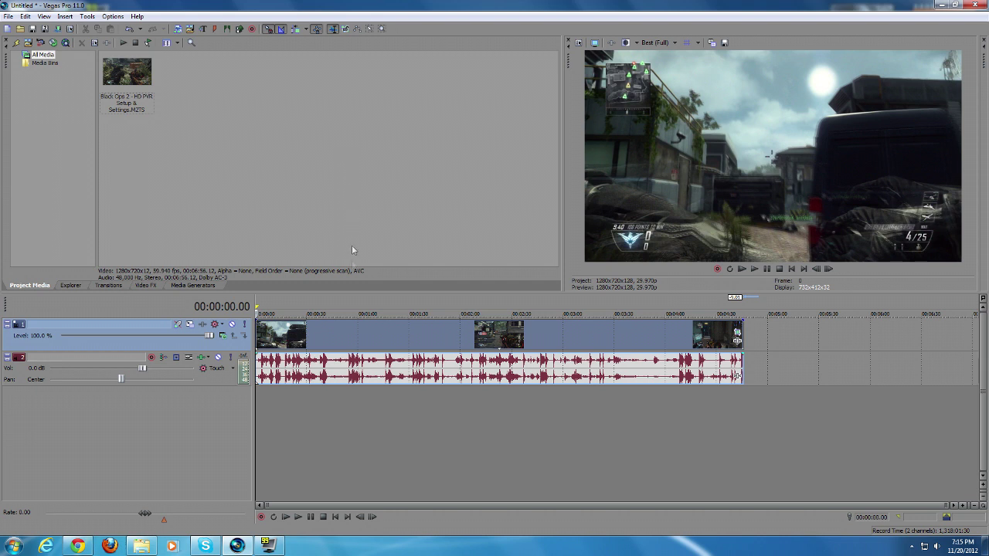
Enable Reduce Interlace Flicker and set Disable Resample for the gameplay clip's video.
{"action": "right_click", "coordinate": [332, 340]}
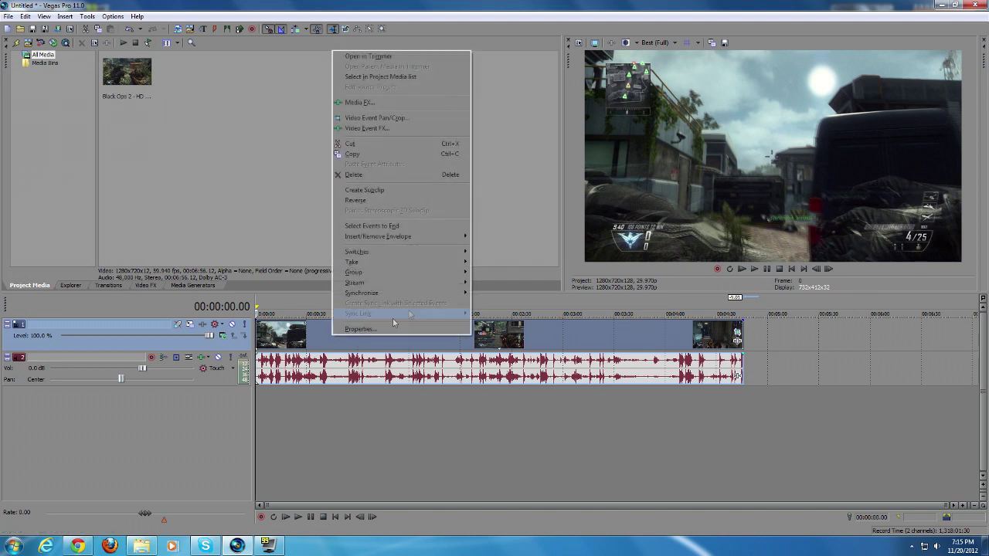
{"action": "mouse_move", "coordinate": [443, 255]}
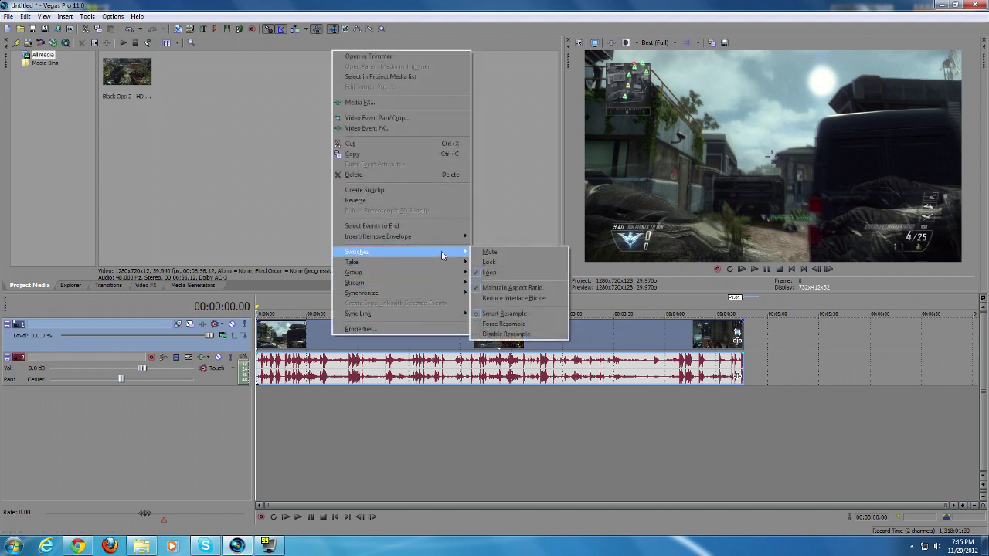
{"action": "left_click", "coordinate": [550, 299]}
{"action": "right_click", "coordinate": [385, 329]}
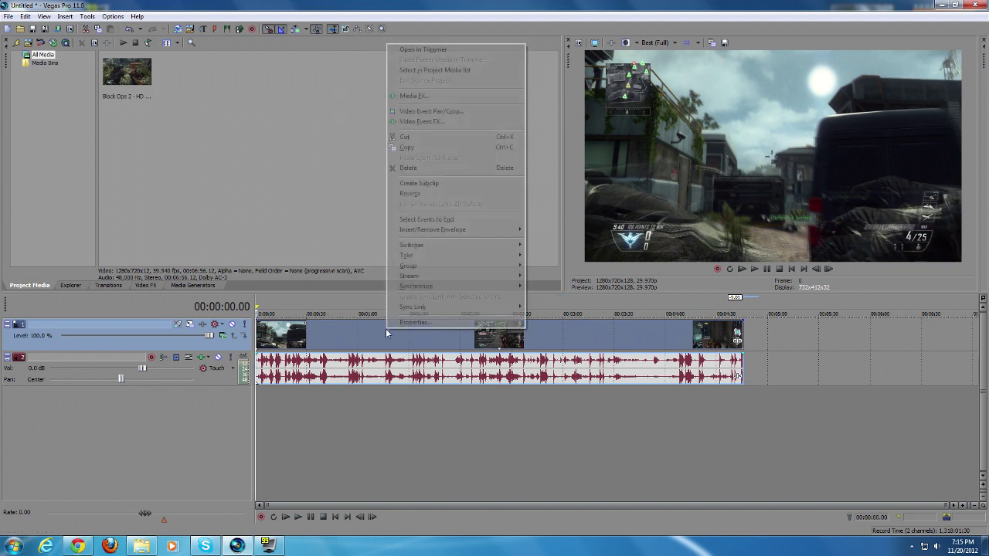
{"action": "mouse_move", "coordinate": [454, 248]}
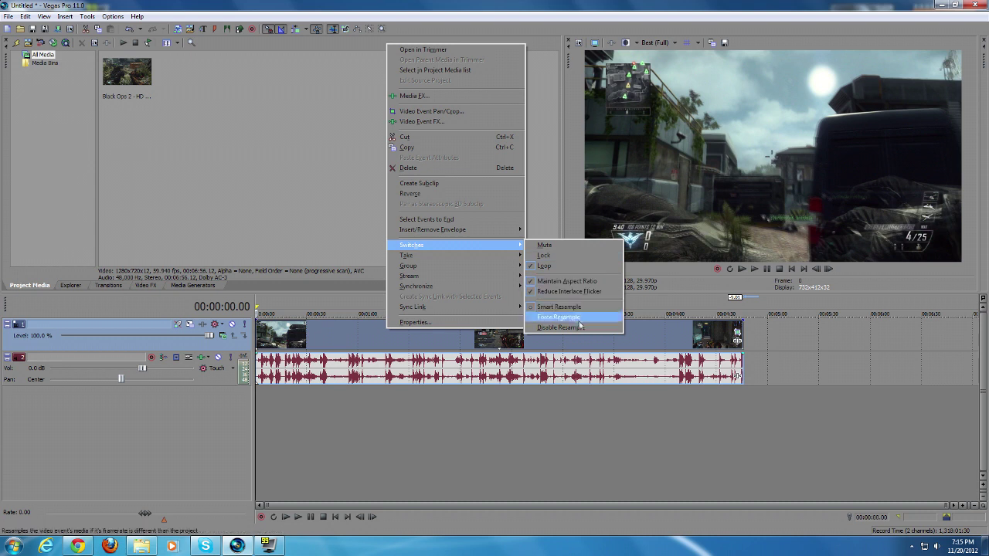
{"action": "left_click", "coordinate": [607, 330]}
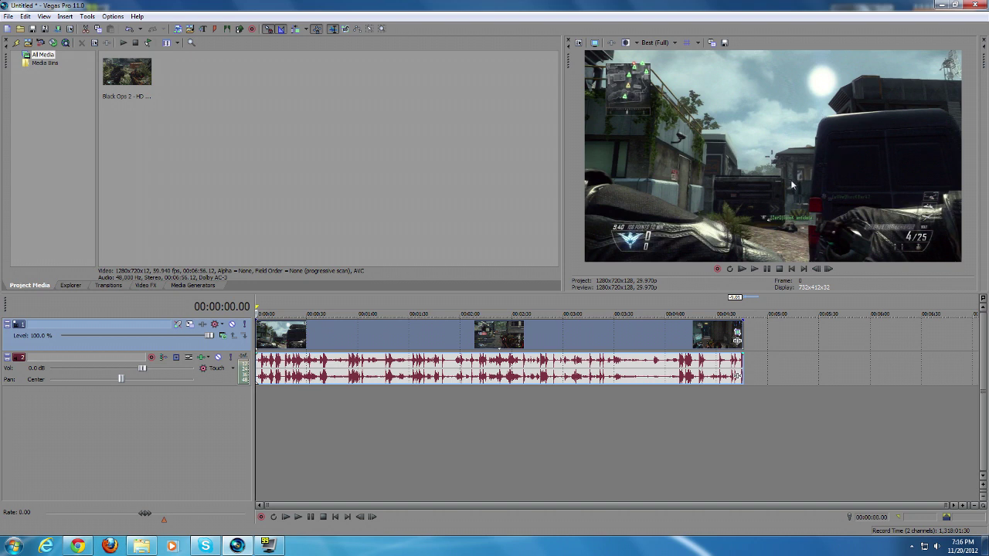
{"action": "left_click", "coordinate": [479, 145]}
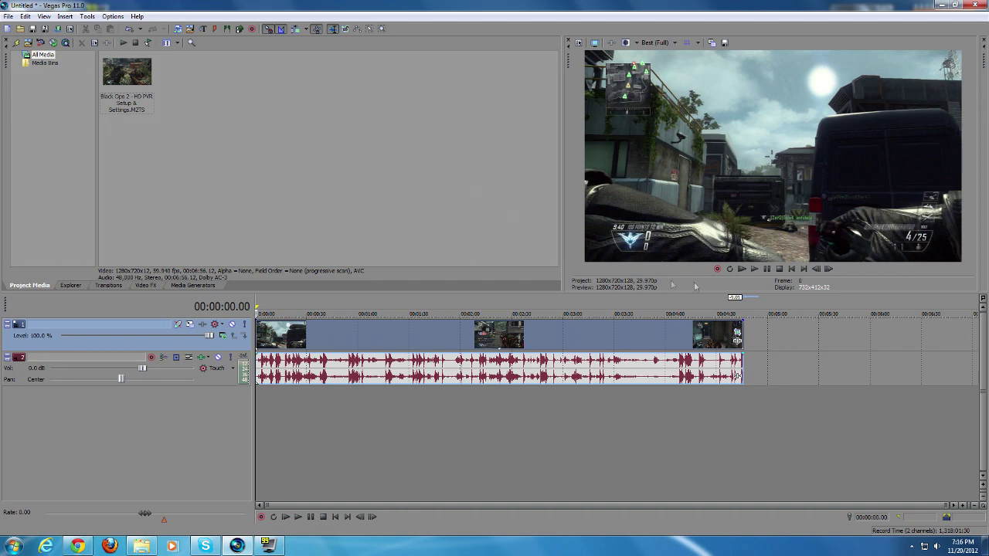
Play the first couple of seconds of the timeline and pause to check the picture quality.
{"action": "left_click", "coordinate": [754, 268]}
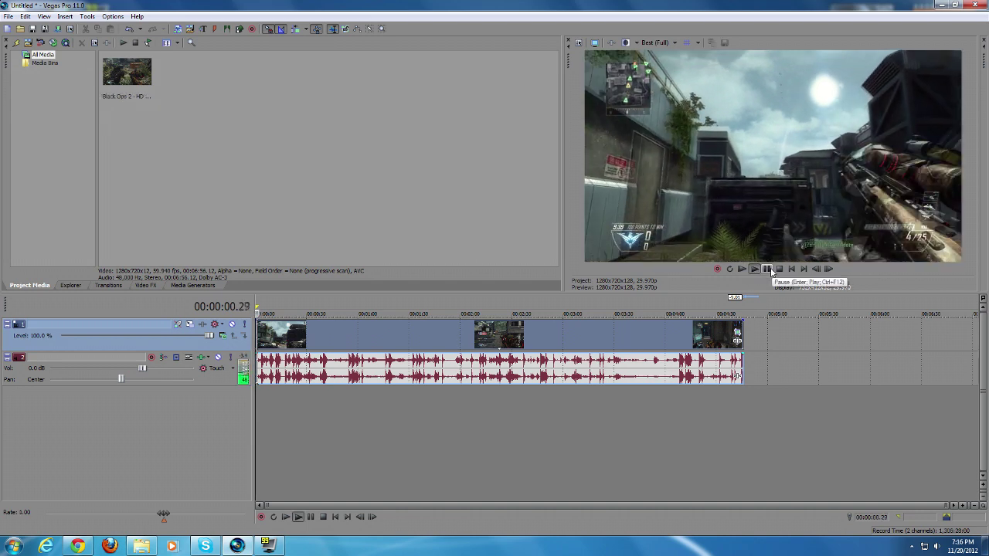
{"action": "left_click", "coordinate": [767, 269]}
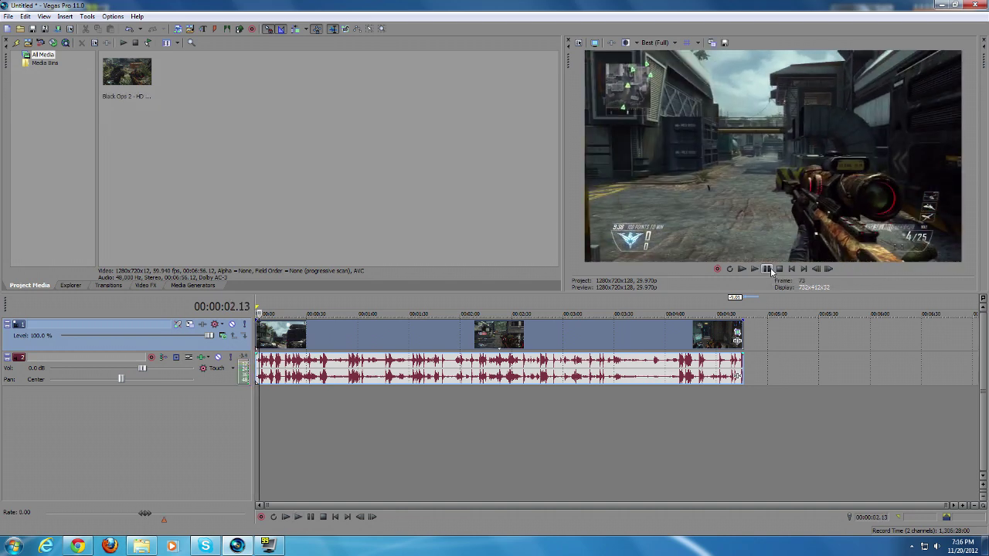
{"action": "left_click", "coordinate": [435, 162]}
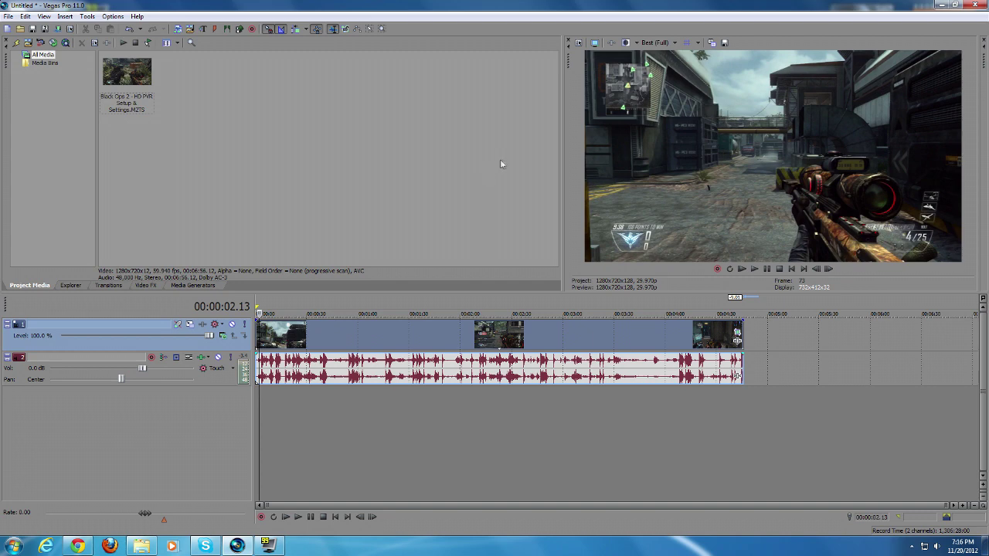
Set the project to the HDV 720-30p (1280x720, 29.970 fps) template and start all new projects with these settings.
{"action": "left_click", "coordinate": [580, 43]}
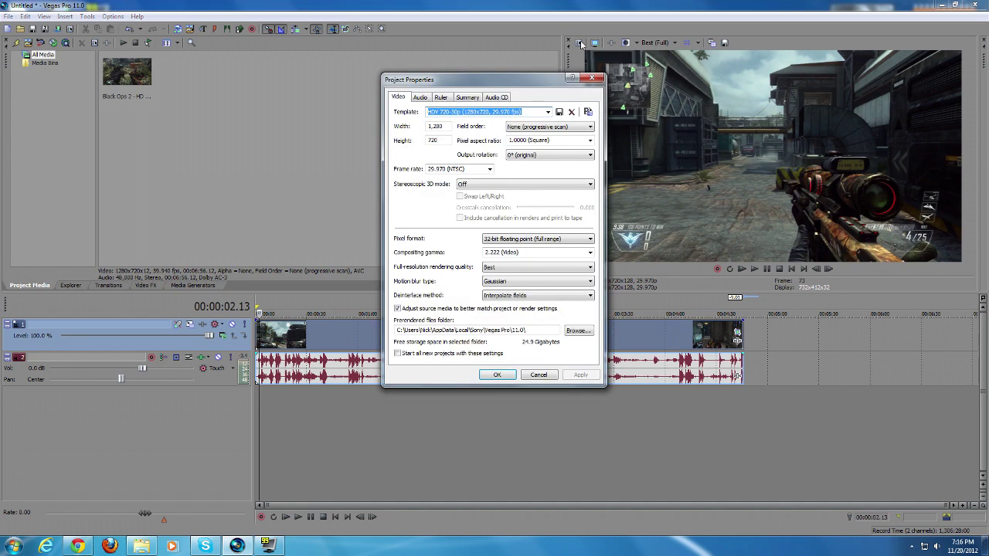
{"action": "left_click_drag", "start_coordinate": [538, 86], "coordinate": [516, 85]}
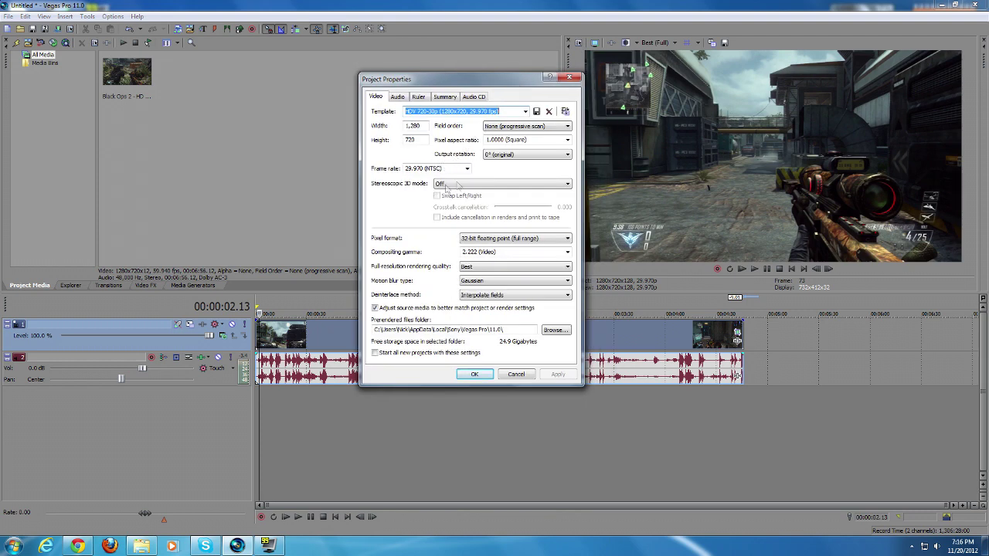
{"action": "left_click", "coordinate": [525, 111]}
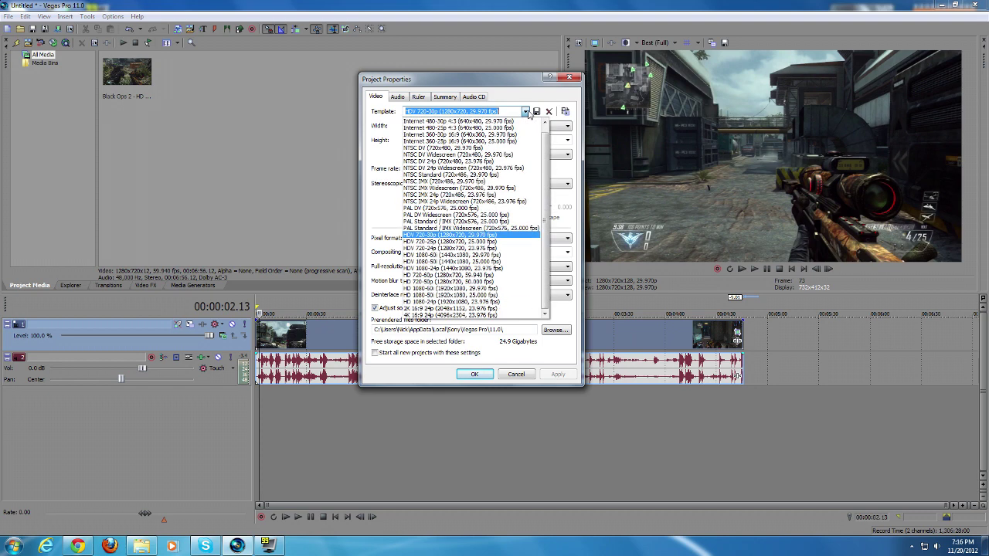
{"action": "left_click", "coordinate": [512, 236]}
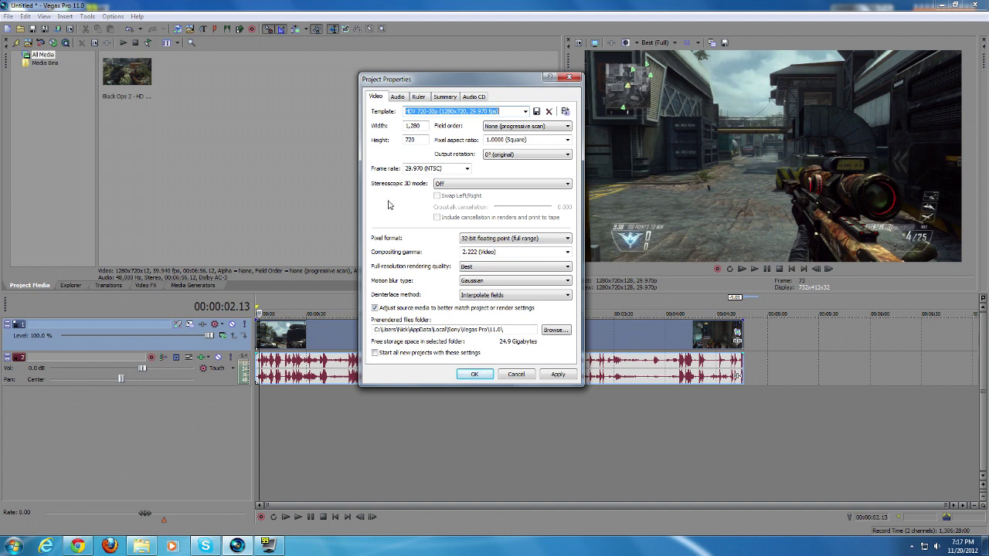
{"action": "left_click", "coordinate": [376, 353]}
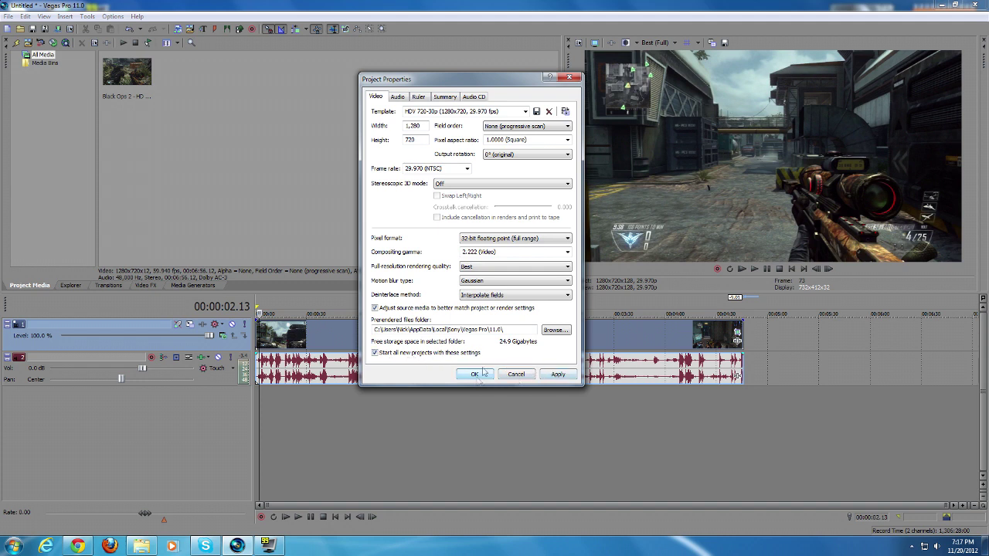
{"action": "left_click", "coordinate": [397, 97]}
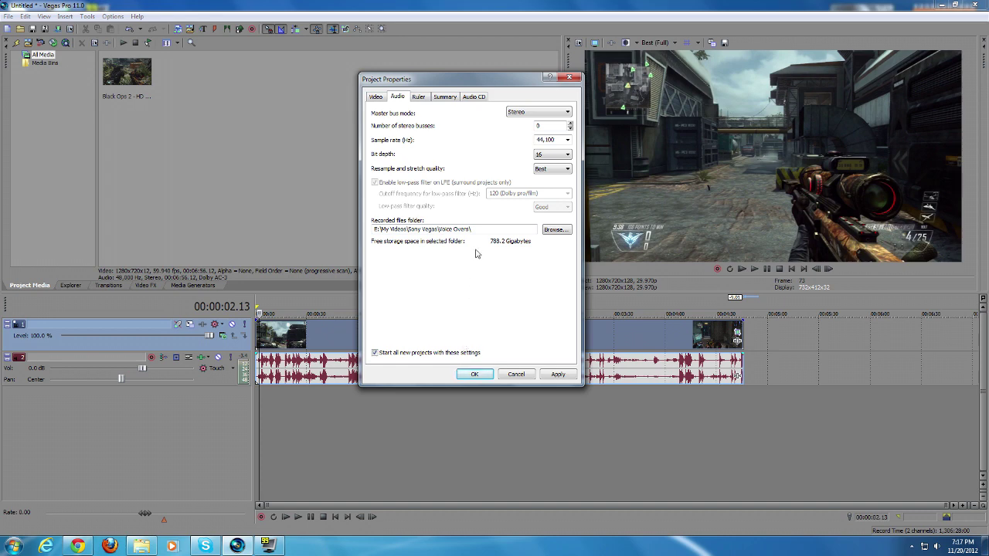
{"action": "left_click", "coordinate": [472, 376]}
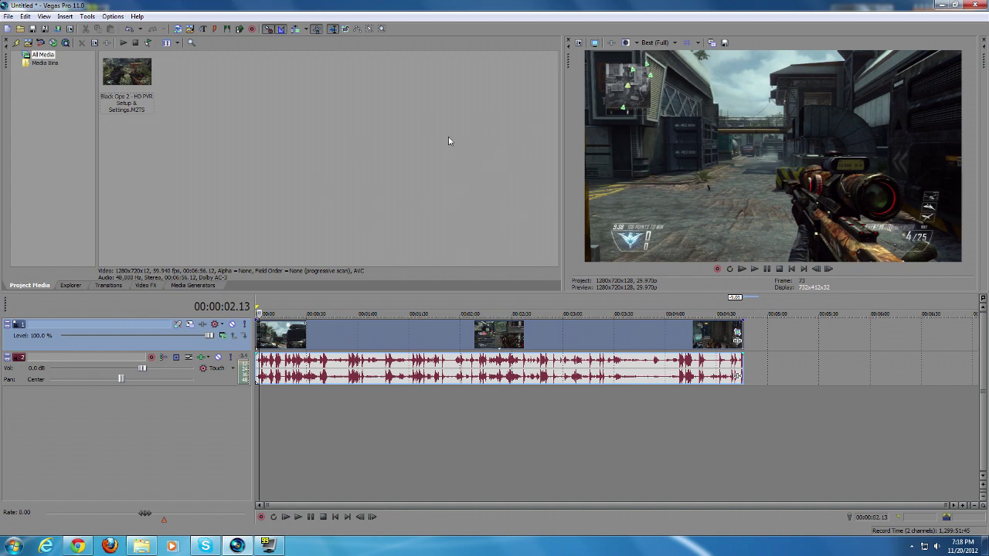
{"action": "left_click", "coordinate": [578, 42]}
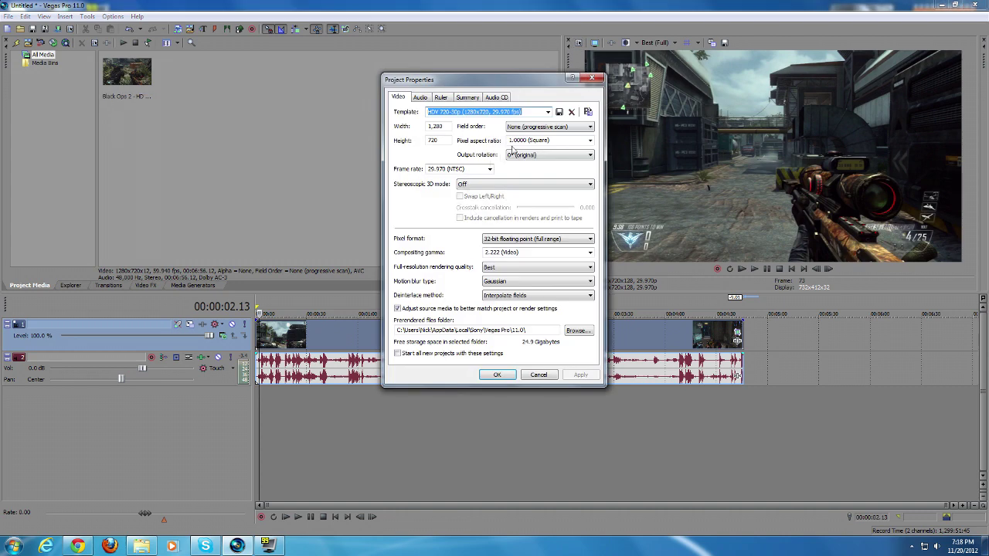
{"action": "left_click", "coordinate": [548, 113]}
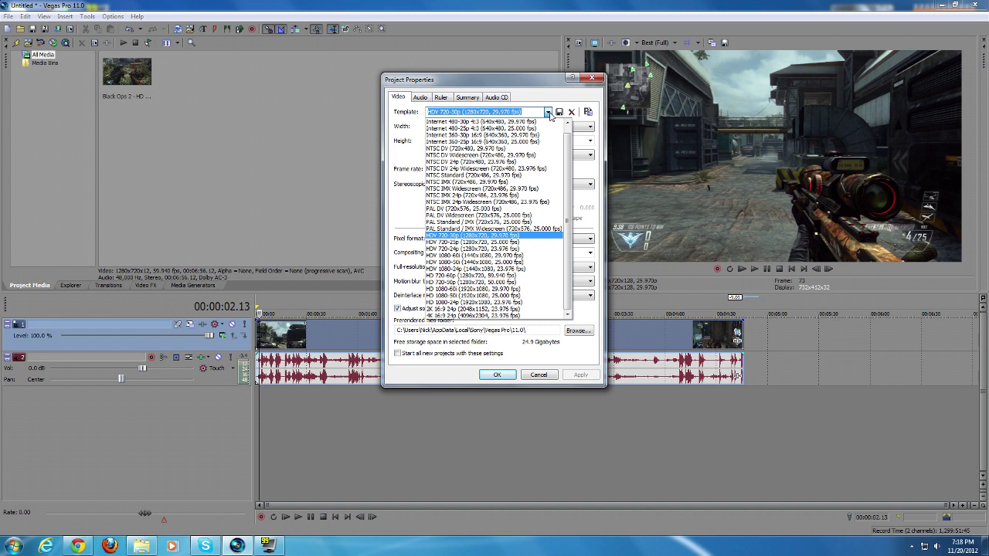
{"action": "left_click", "coordinate": [548, 113]}
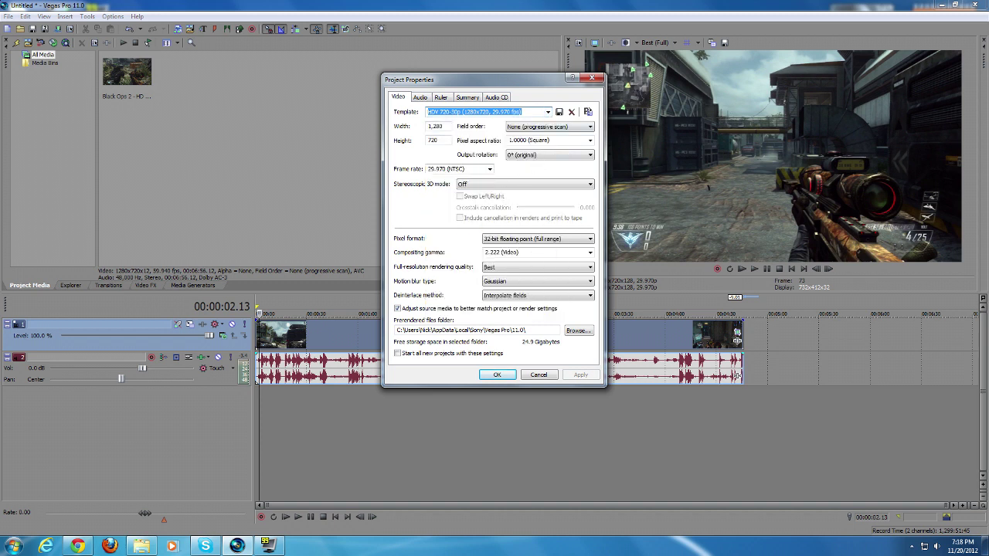
{"action": "left_click", "coordinate": [548, 113]}
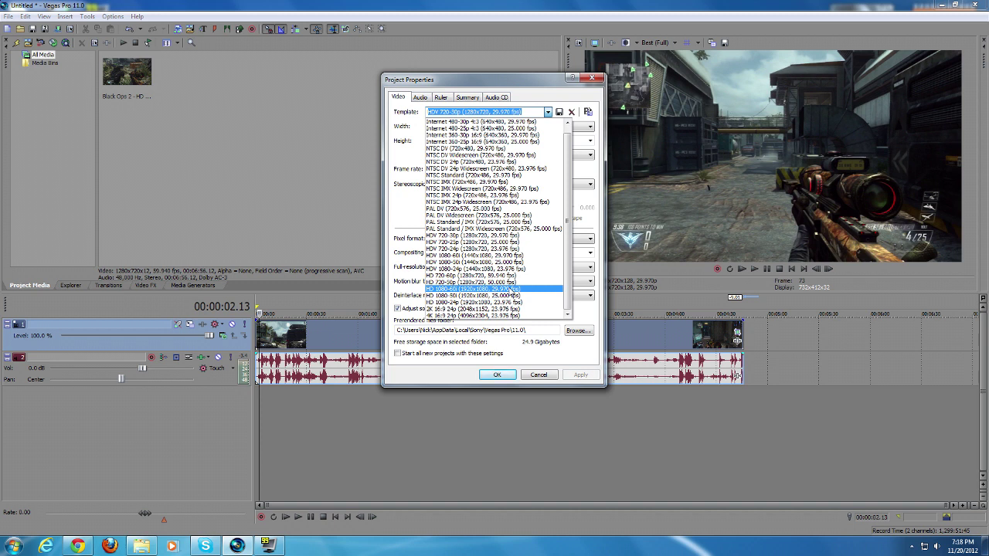
{"action": "left_click", "coordinate": [529, 290]}
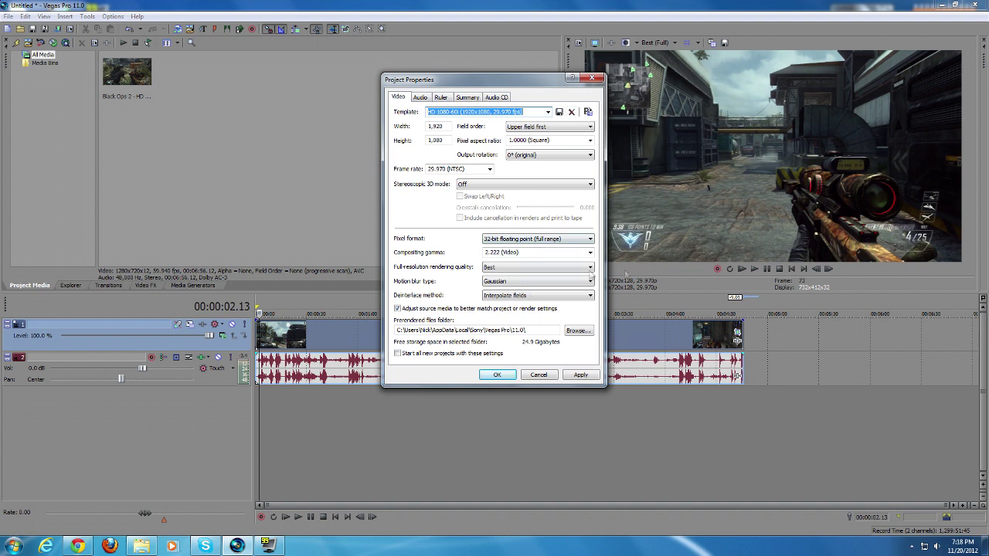
{"action": "left_click", "coordinate": [540, 376]}
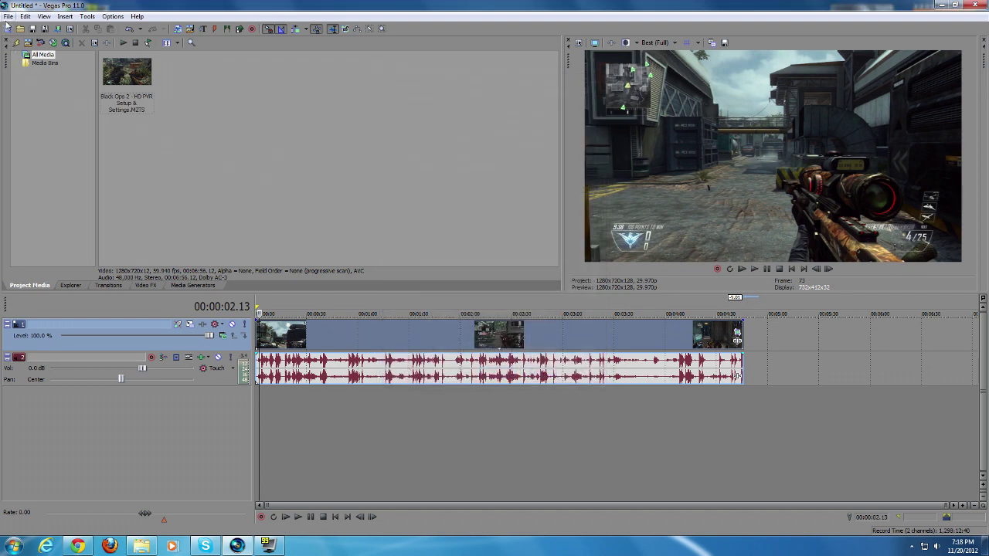
Start rendering the project as MainConcept AVC/AAC and select the favorite template YouTube HD 1080p - 30 FPS.
{"action": "left_click", "coordinate": [8, 17]}
{"action": "mouse_move", "coordinate": [23, 20]}
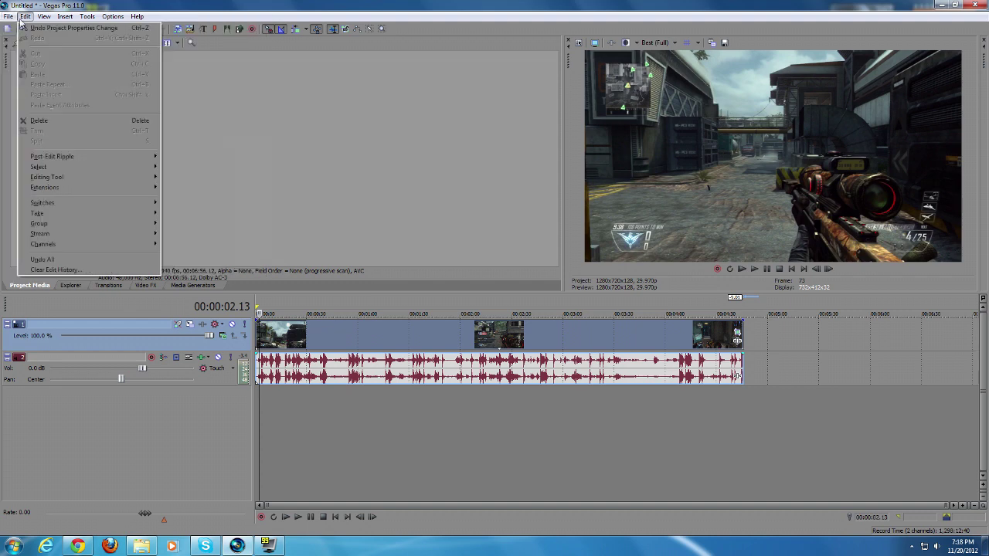
{"action": "left_click", "coordinate": [34, 88]}
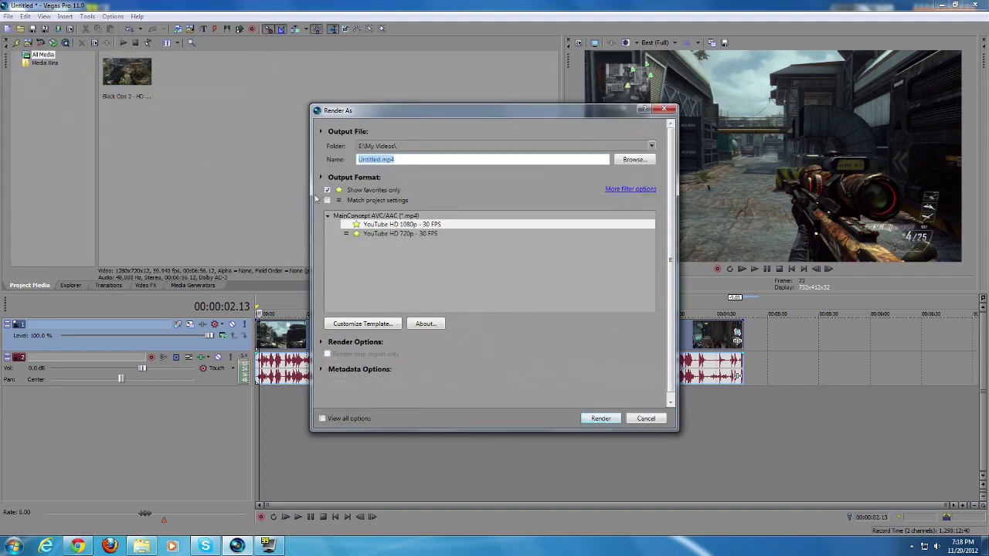
{"action": "left_click", "coordinate": [459, 261]}
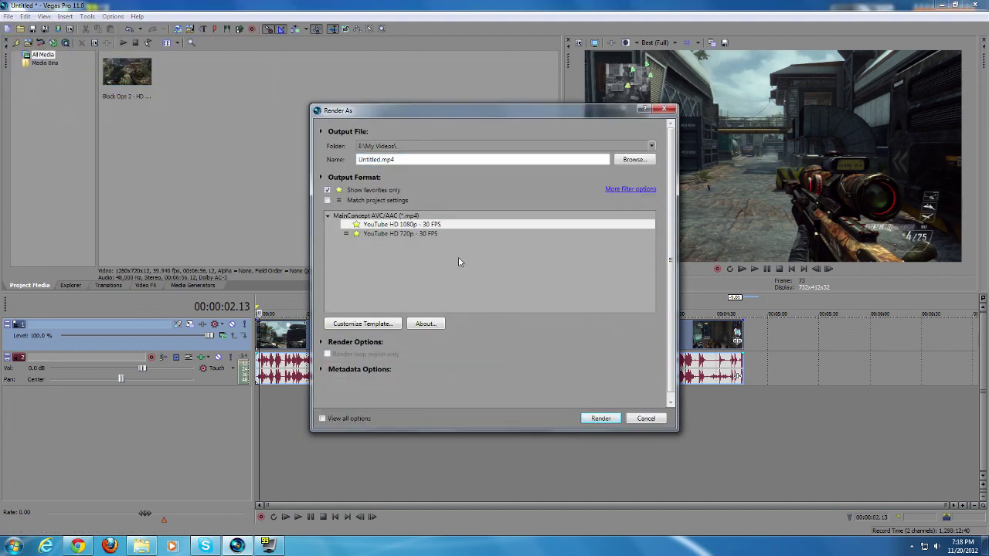
{"action": "left_click", "coordinate": [394, 234]}
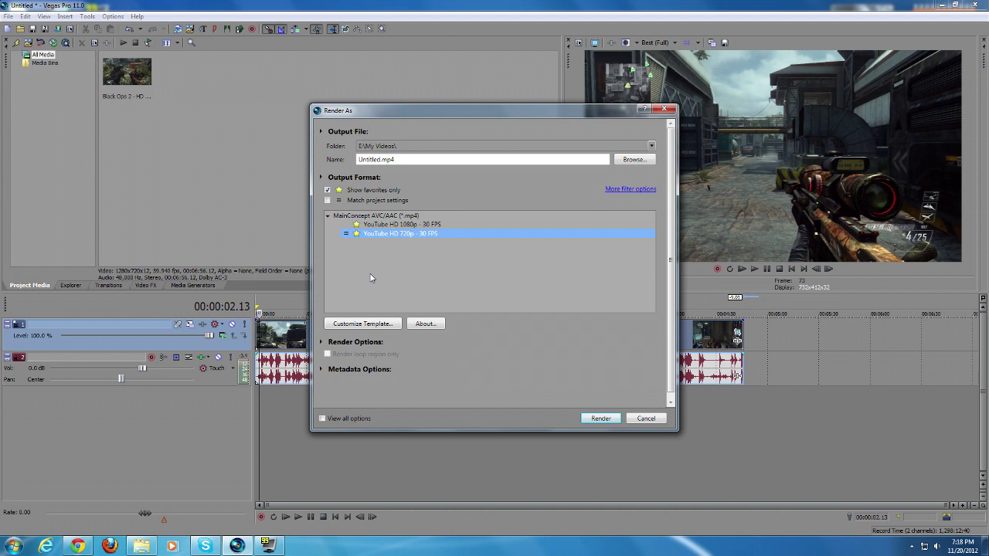
{"action": "left_click", "coordinate": [452, 225]}
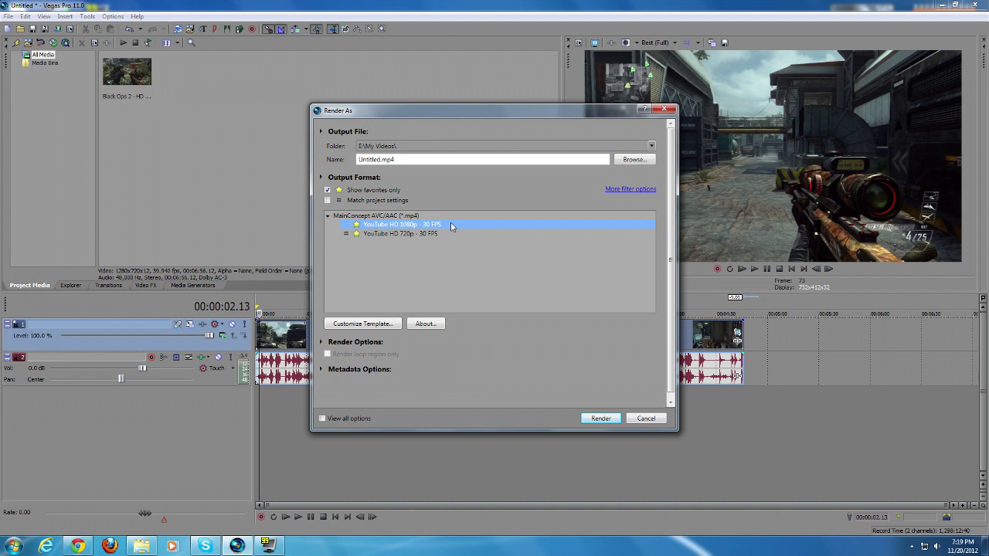
Customize the YouTube HD 720p - 30 FPS render template and set its frame size to HD 720p (1280x720).
{"action": "left_click", "coordinate": [419, 234]}
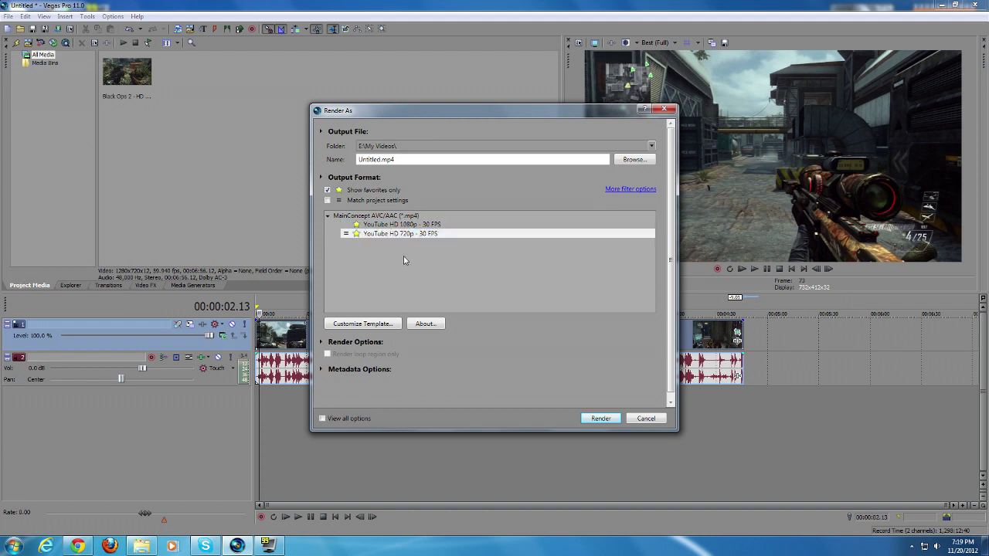
{"action": "left_click", "coordinate": [363, 323]}
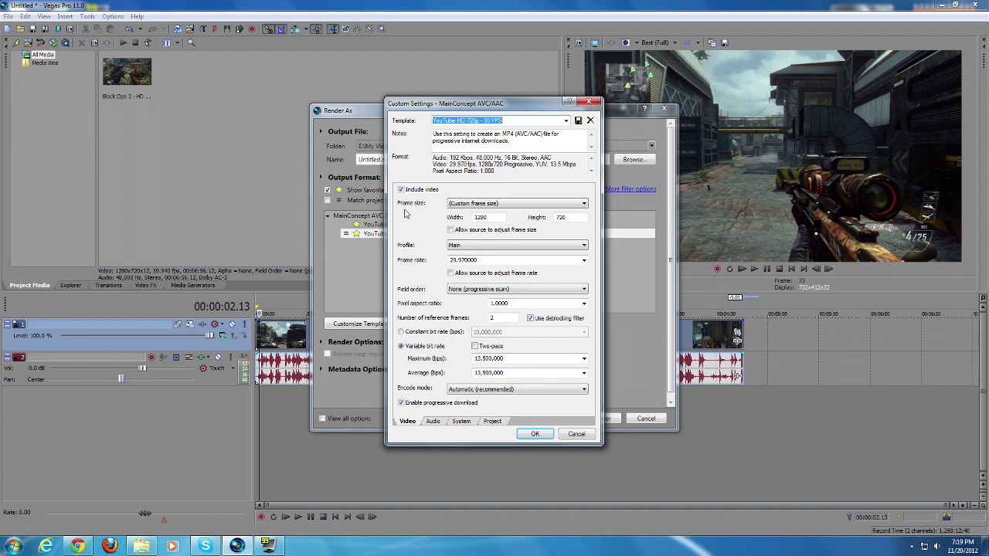
{"action": "left_click", "coordinate": [477, 205]}
{"action": "left_click", "coordinate": [501, 204]}
{"action": "left_click", "coordinate": [500, 204]}
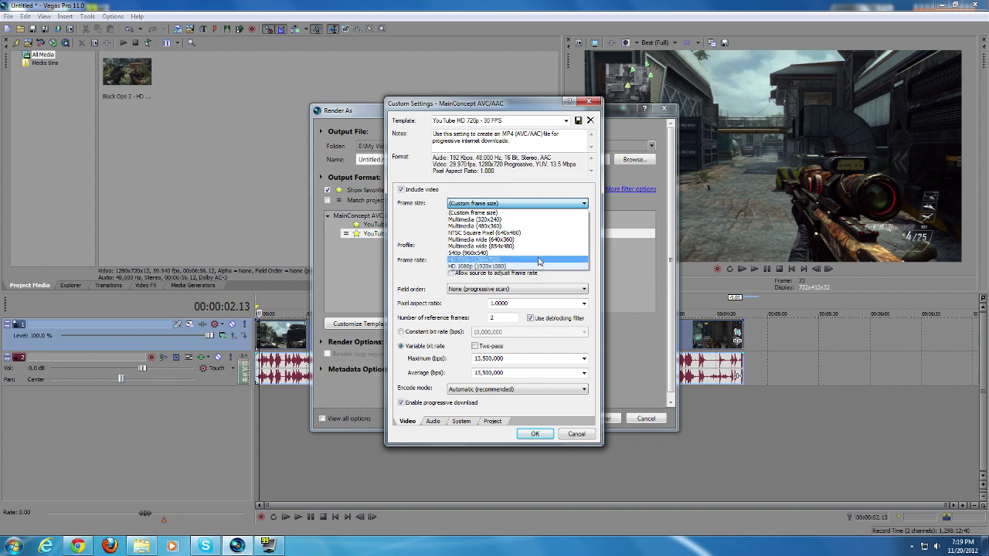
{"action": "left_click", "coordinate": [533, 260]}
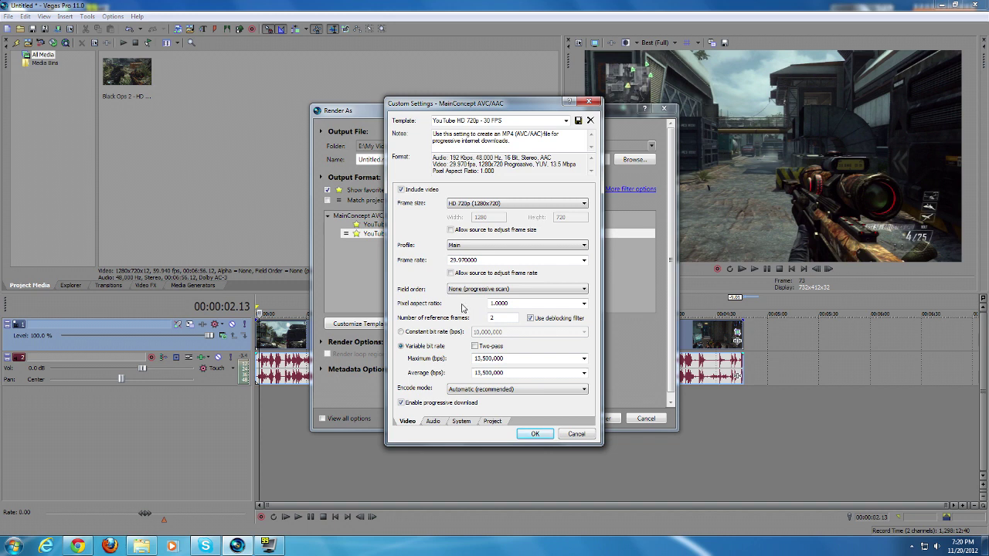
Review the 720p template's audio and system settings and open its project settings.
{"action": "left_click", "coordinate": [434, 421]}
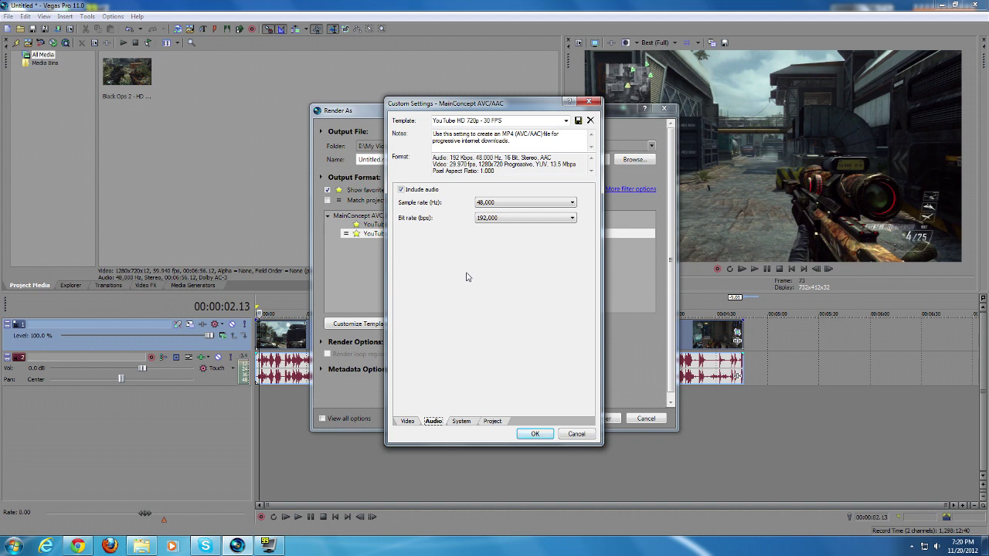
{"action": "left_click", "coordinate": [460, 422]}
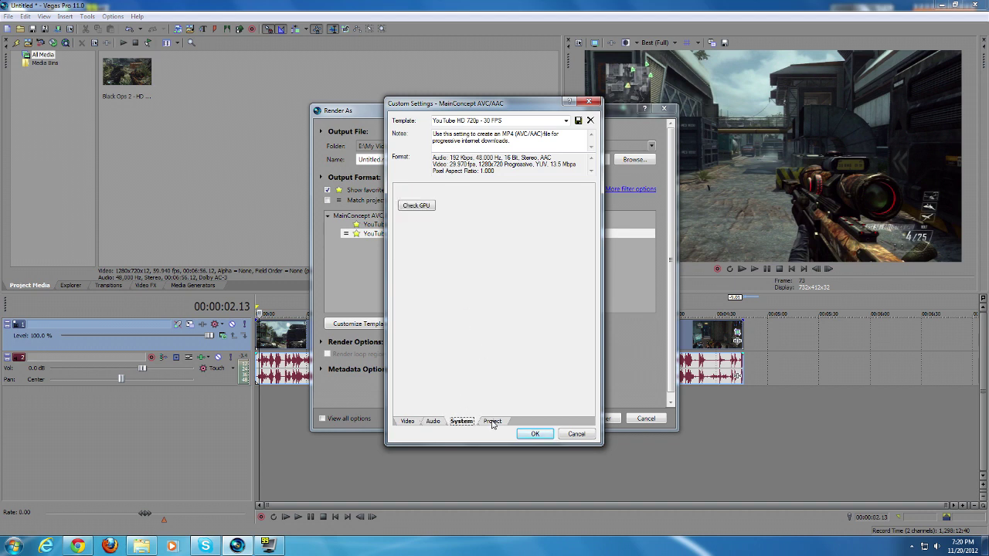
{"action": "left_click", "coordinate": [492, 421]}
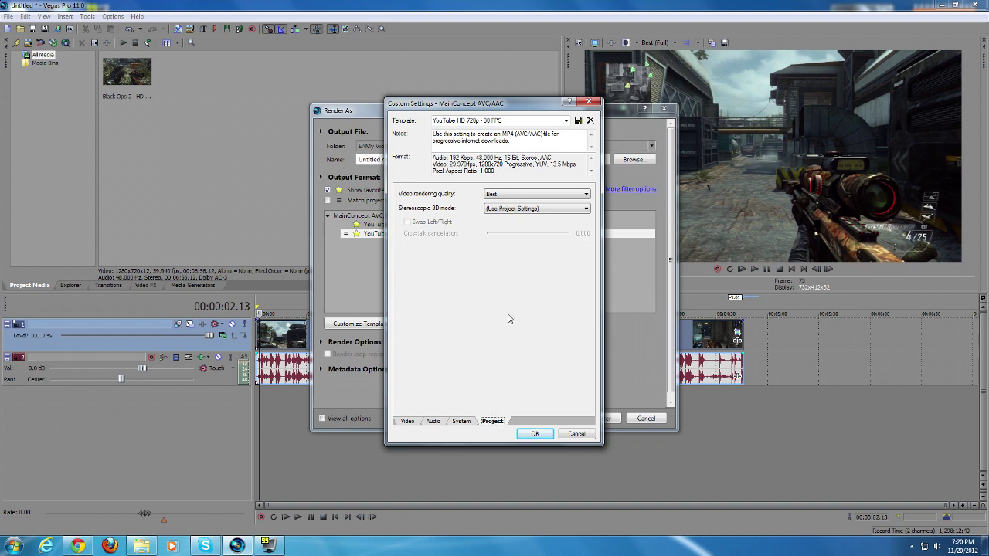
Set video rendering quality to Best and stereoscopic 3D mode to (Use Project Settings), and cancel the 720p template customization.
{"action": "left_click", "coordinate": [517, 196]}
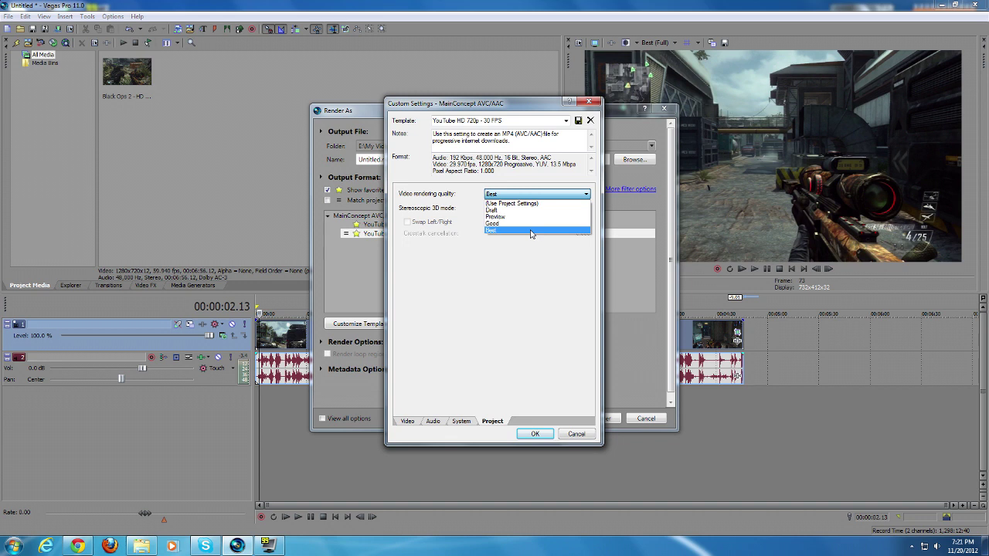
{"action": "left_click", "coordinate": [531, 232]}
{"action": "left_click", "coordinate": [530, 195]}
{"action": "left_click", "coordinate": [531, 232]}
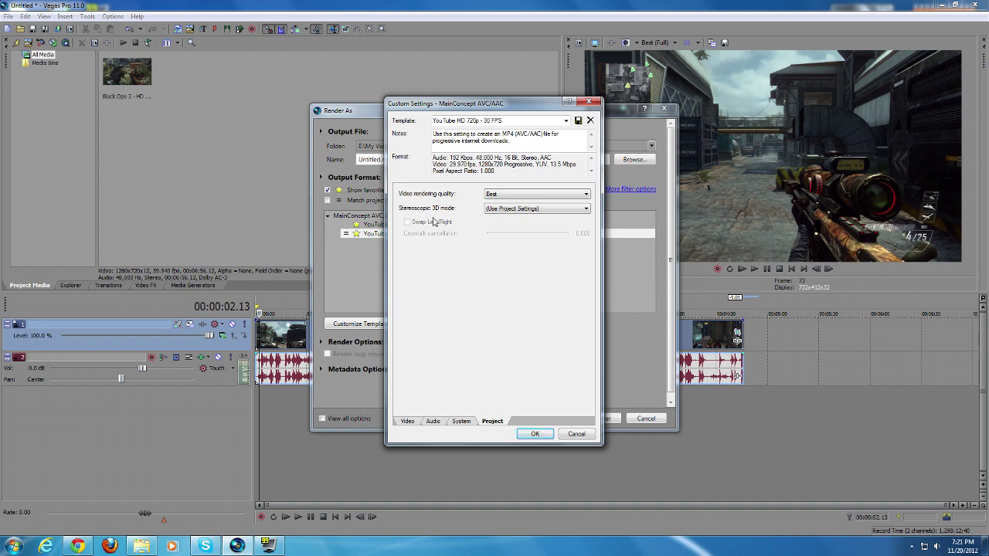
{"action": "left_click", "coordinate": [567, 214]}
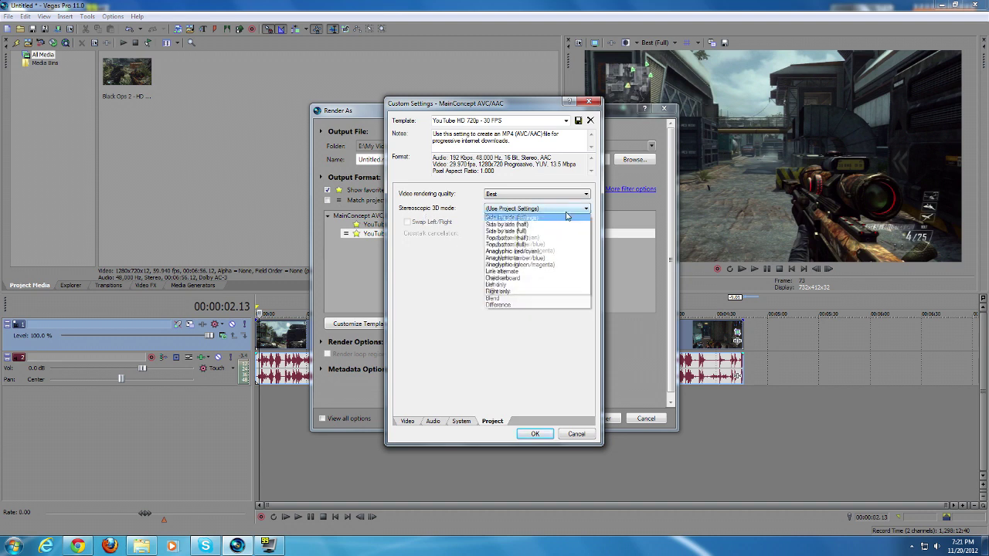
{"action": "left_click", "coordinate": [566, 217]}
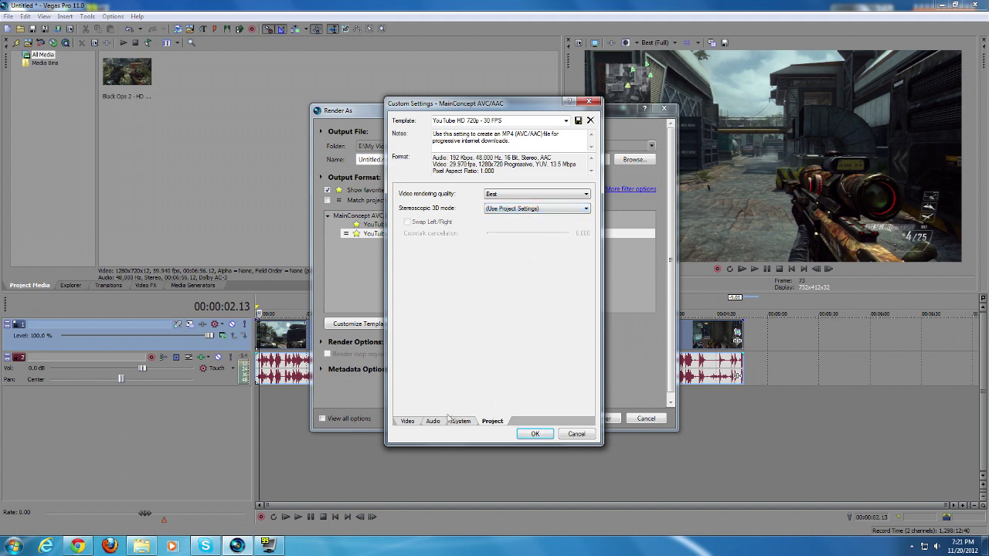
{"action": "left_click", "coordinate": [576, 435]}
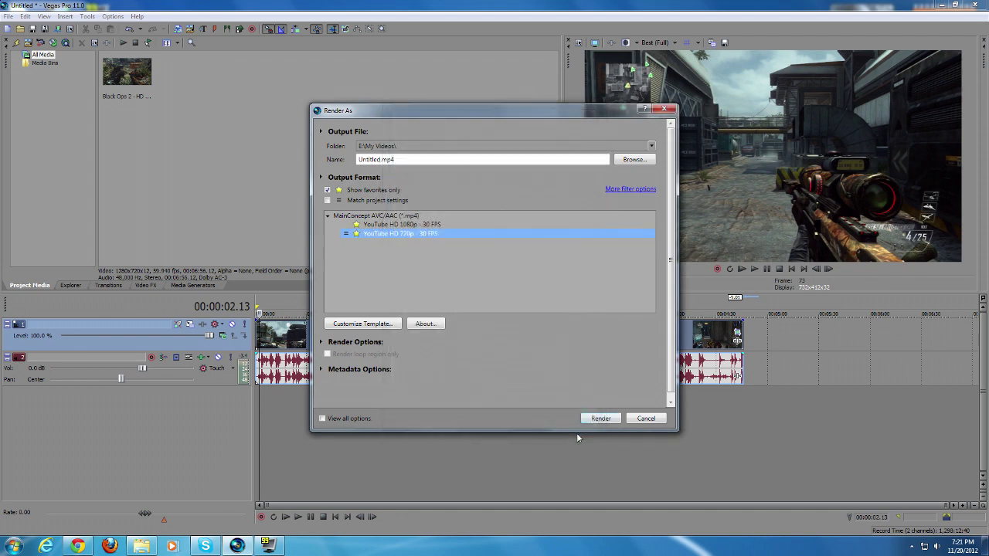
Check the frame size options in the YouTube HD 1080p - 30 FPS template's custom settings and close them without saving.
{"action": "left_click", "coordinate": [378, 226]}
{"action": "left_click", "coordinate": [360, 324]}
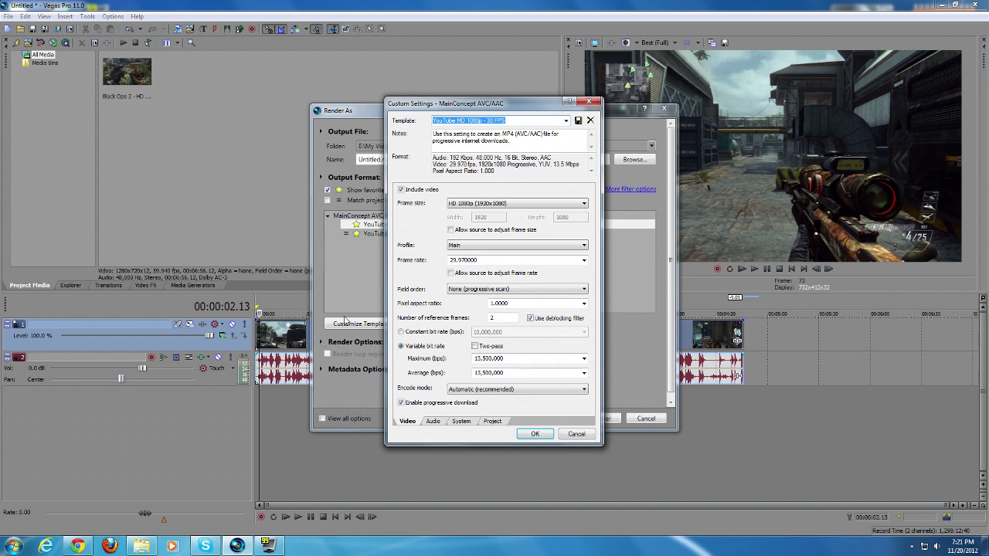
{"action": "left_click", "coordinate": [572, 203]}
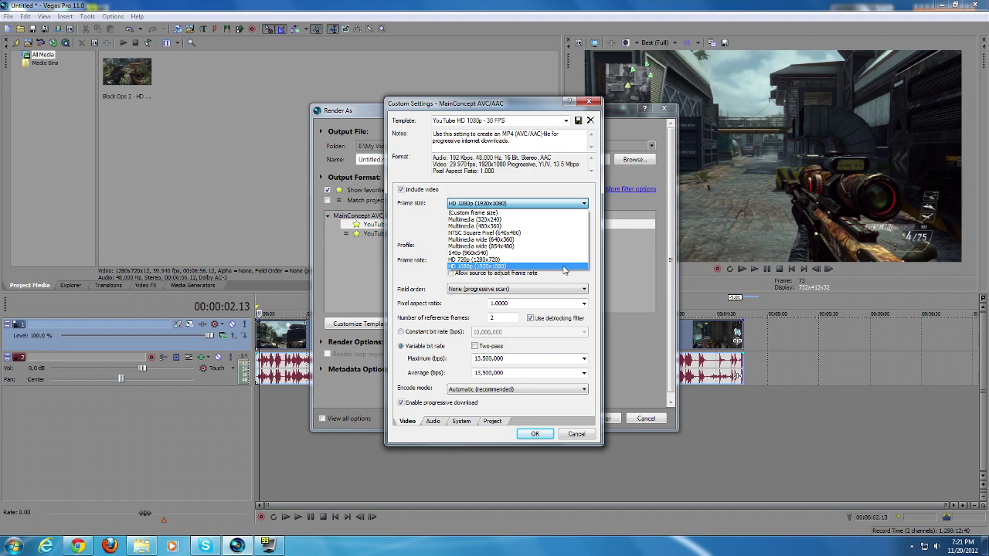
{"action": "left_click", "coordinate": [573, 426]}
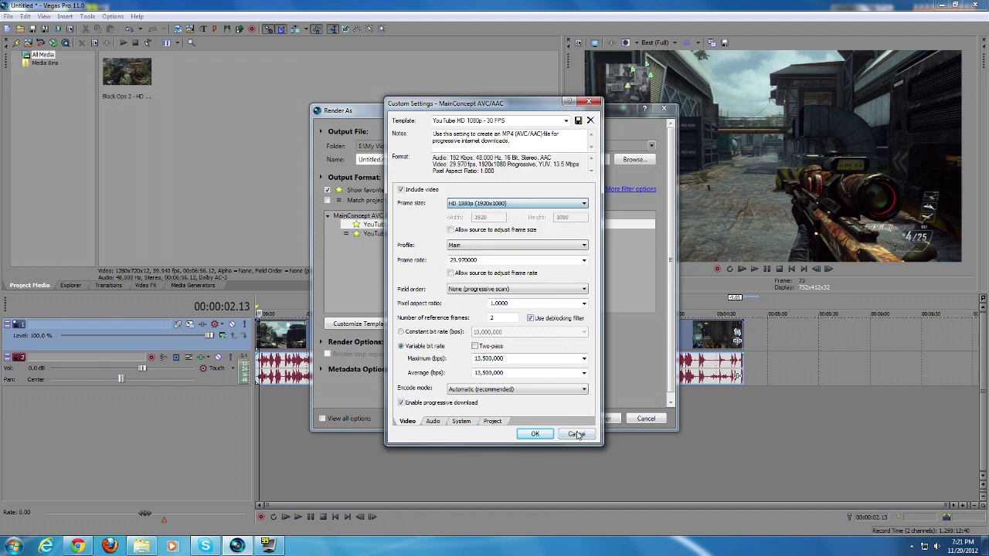
{"action": "left_click", "coordinate": [575, 434]}
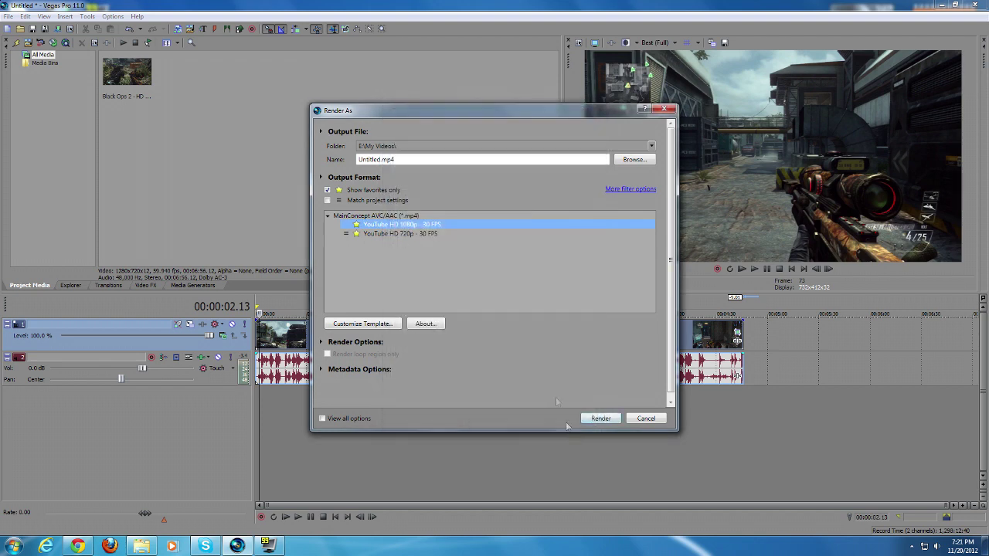
Select the YouTube HD 720p - 30 FPS template as the render output format.
{"action": "left_click", "coordinate": [409, 234]}
{"action": "left_click", "coordinate": [411, 224]}
{"action": "left_click", "coordinate": [405, 235]}
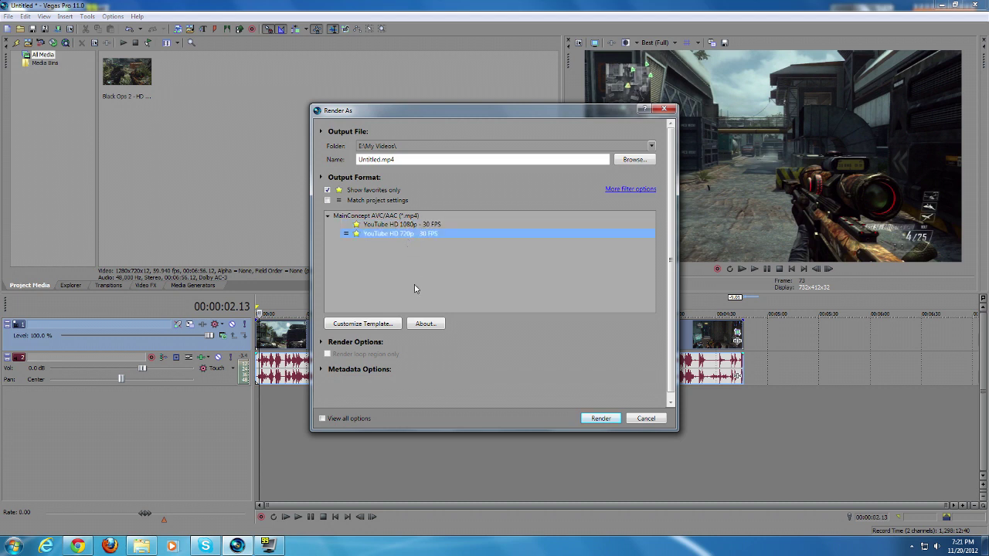